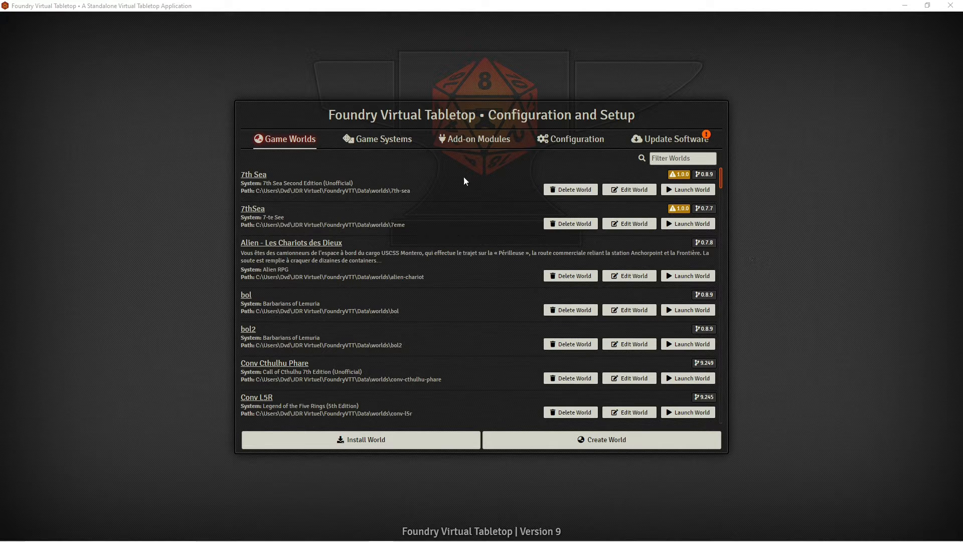
- Search the installable add-on modules for "universa" to check the Universal Battlemap Importer, and clear the filter
{"action": "left_click", "coordinate": [477, 141]}
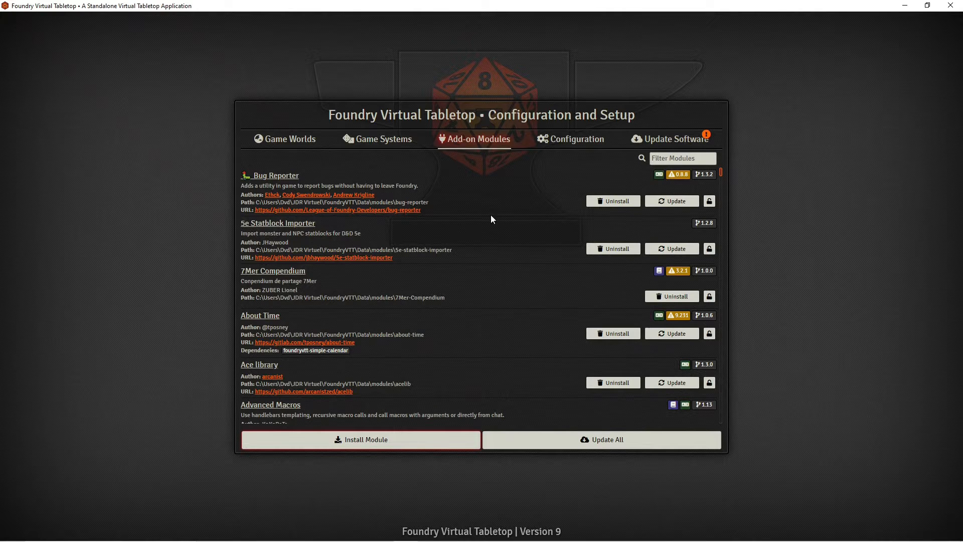
{"action": "type", "text": "universa"}
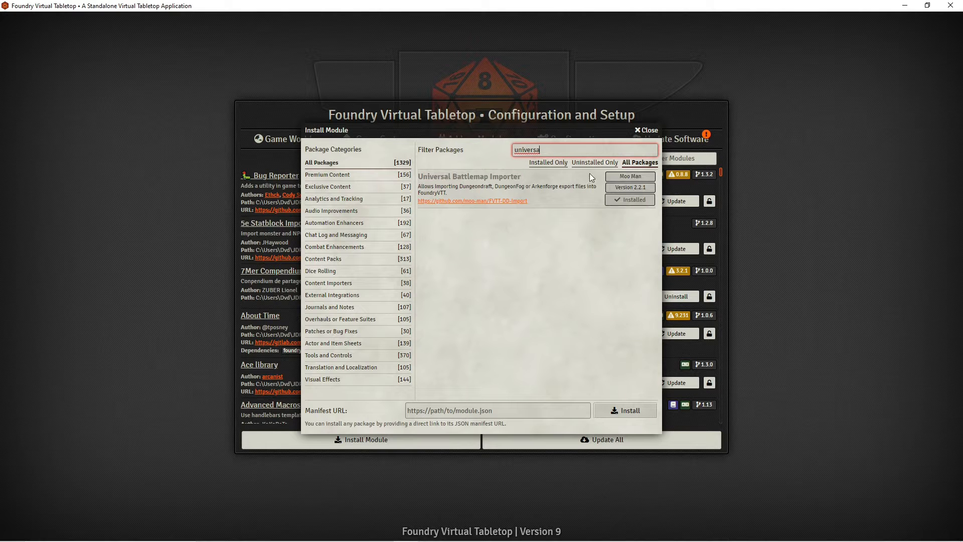
{"action": "key", "text": "BackSpace"}
{"action": "key", "text": "BackSpace"}
{"action": "key", "text": "BackSpace"}
{"action": "key", "text": "BackSpace"}
{"action": "key", "text": "BackSpace"}
{"action": "key", "text": "BackSpace"}
{"action": "key", "text": "BackSpace"}
{"action": "key", "text": "BackSpace"}
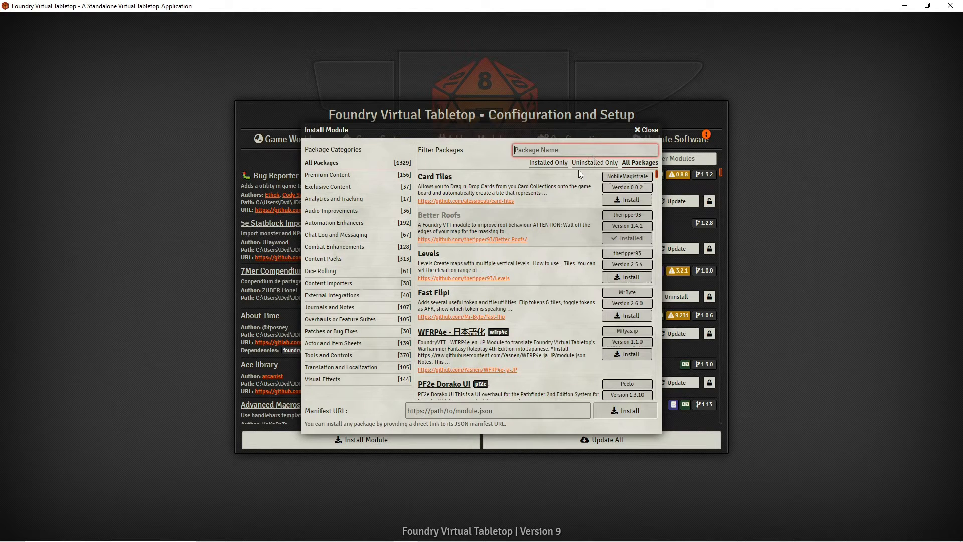
- Search the installable packages for "df curv" to check DF Curvy Walls, and clear the filter
{"action": "type", "text": "df curv"}
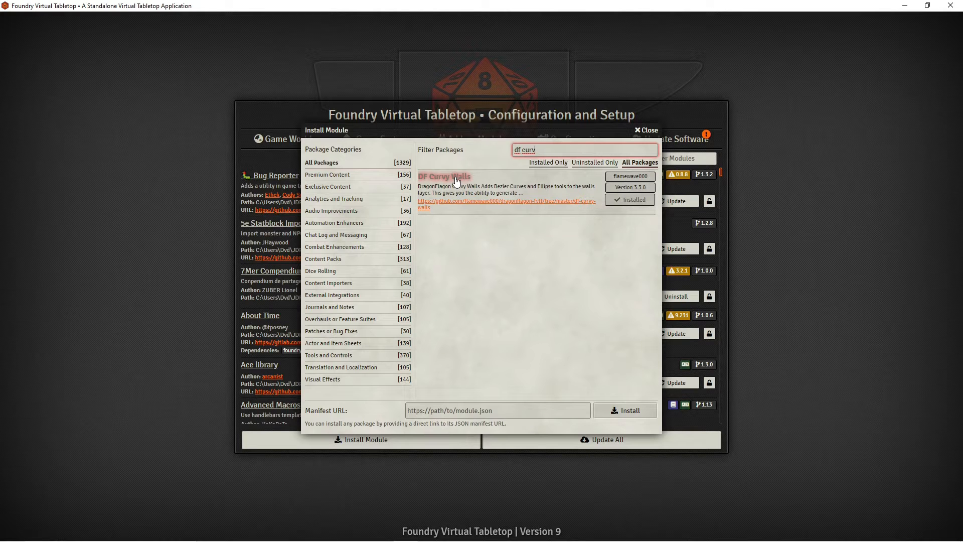
{"action": "key", "text": "BackSpace"}
{"action": "key", "text": "BackSpace"}
{"action": "key", "text": "BackSpace"}
{"action": "key", "text": "BackSpace"}
{"action": "key", "text": "BackSpace"}
{"action": "key", "text": "BackSpace"}
{"action": "key", "text": "BackSpace"}
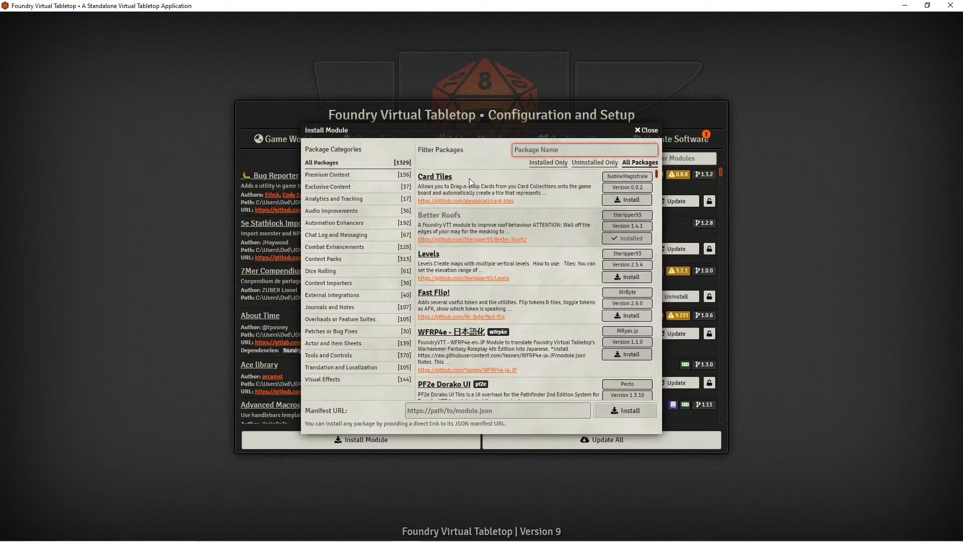
- Search the installable packages for "monk" to check Monk's Wall Enhancement, and close the module installer
{"action": "type", "text": "monj"}
{"action": "key", "text": "BackSpace"}
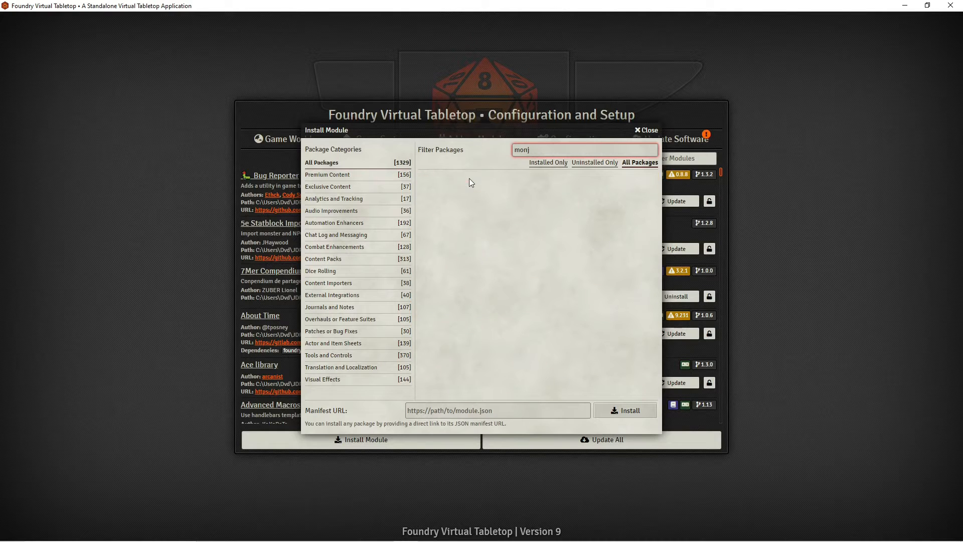
{"action": "type", "text": "k"}
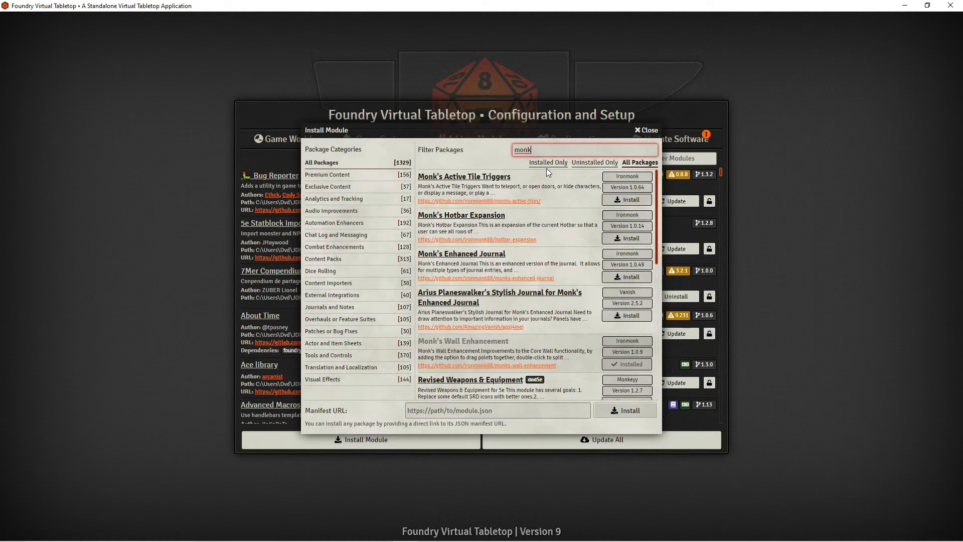
{"action": "left_click", "coordinate": [647, 130]}
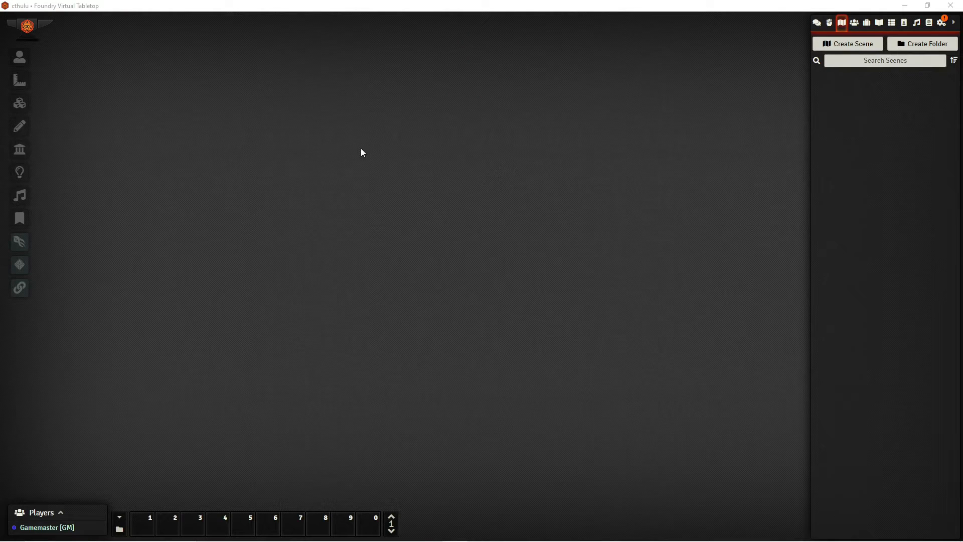
- Filter the cthulu world's modules by "imp", activate Universal Battlemap Importer and save the module settings
{"action": "left_click", "coordinate": [942, 23]}
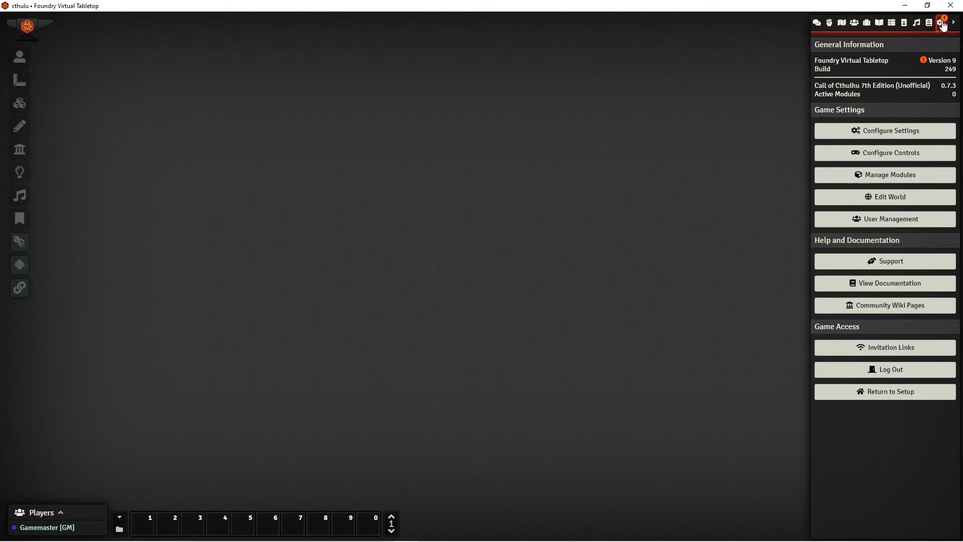
{"action": "left_click", "coordinate": [896, 176]}
{"action": "left_click", "coordinate": [370, 134]}
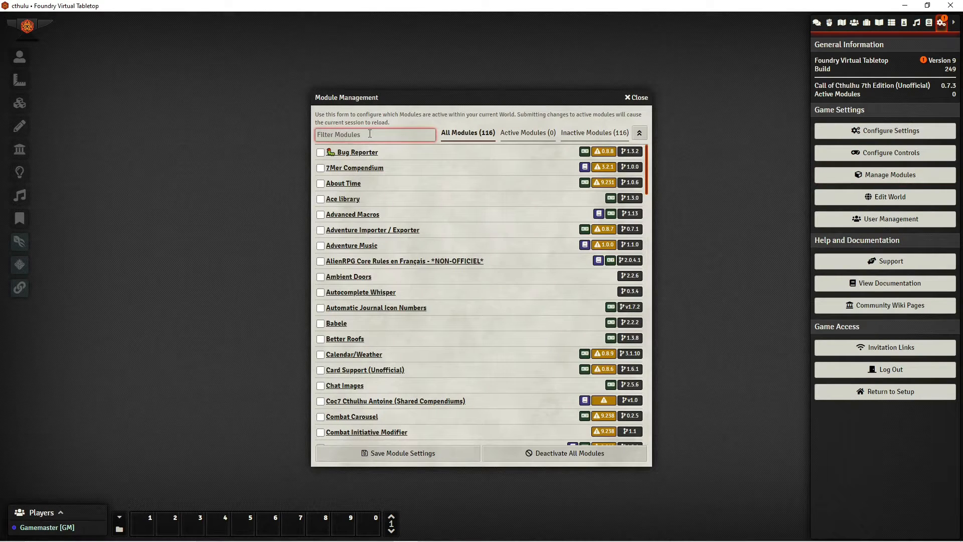
{"action": "type", "text": "imp"}
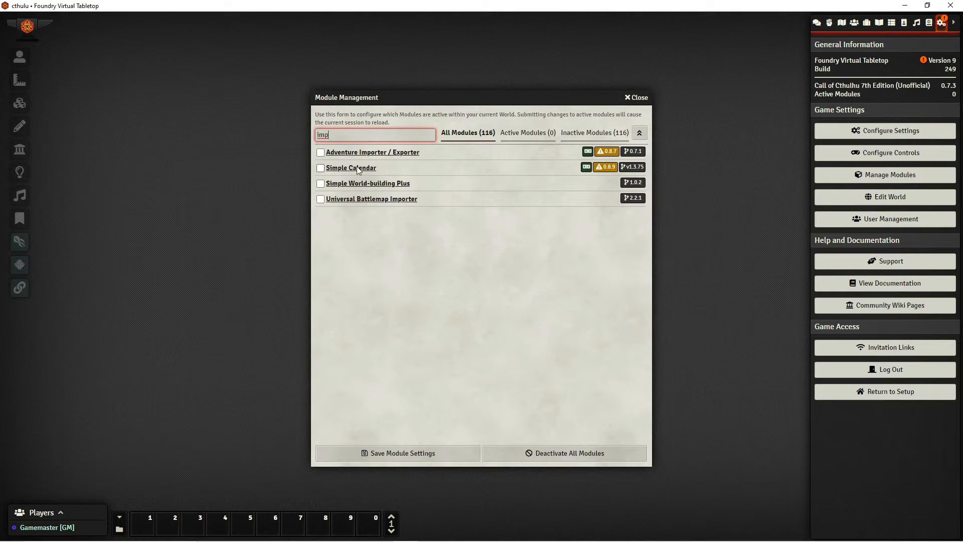
{"action": "left_click", "coordinate": [321, 199]}
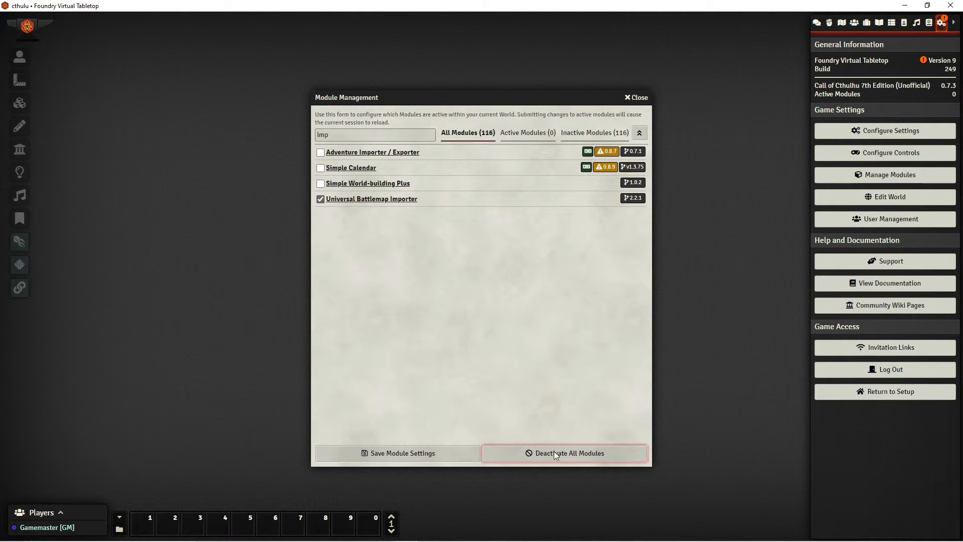
{"action": "left_click", "coordinate": [424, 453]}
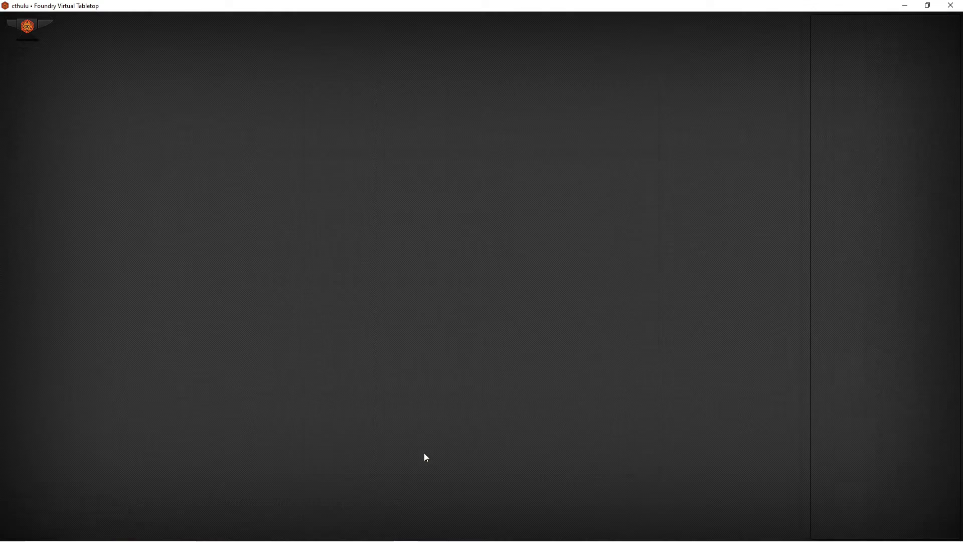
- Filter the world's modules by "df", activate DF Curvy Walls with its lib-wrapper dependency and save the module settings
{"action": "left_click", "coordinate": [942, 22]}
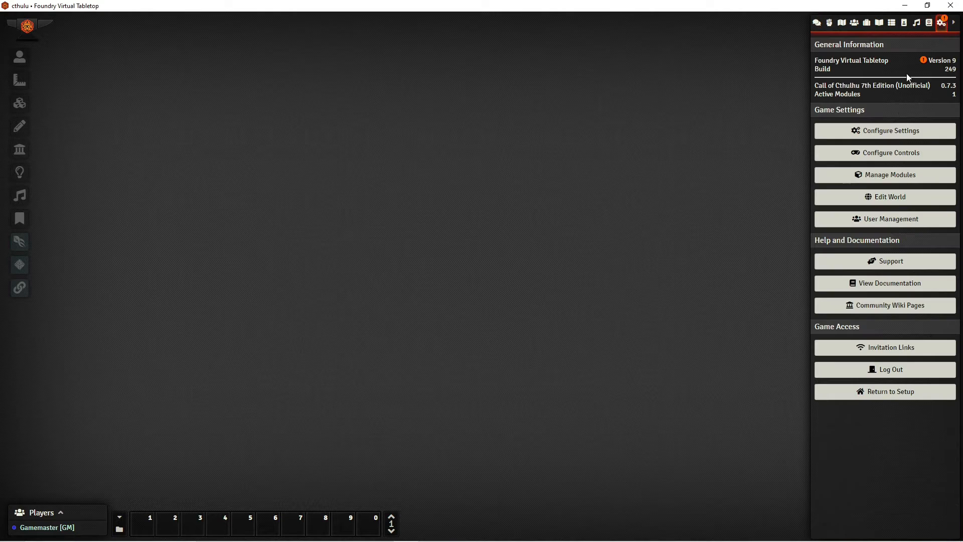
{"action": "left_click", "coordinate": [890, 173]}
{"action": "left_click", "coordinate": [373, 135]}
{"action": "type", "text": "df"}
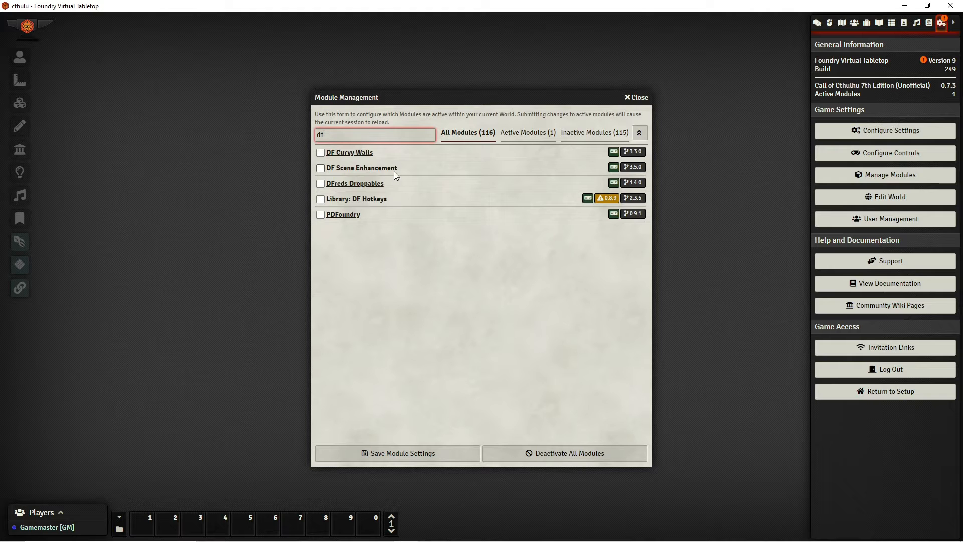
{"action": "left_click", "coordinate": [320, 153]}
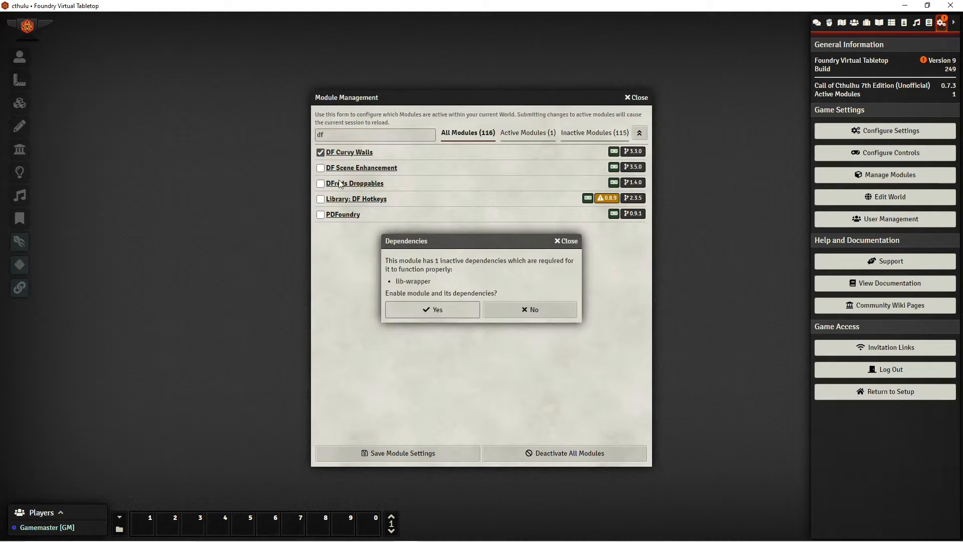
{"action": "left_click", "coordinate": [447, 310]}
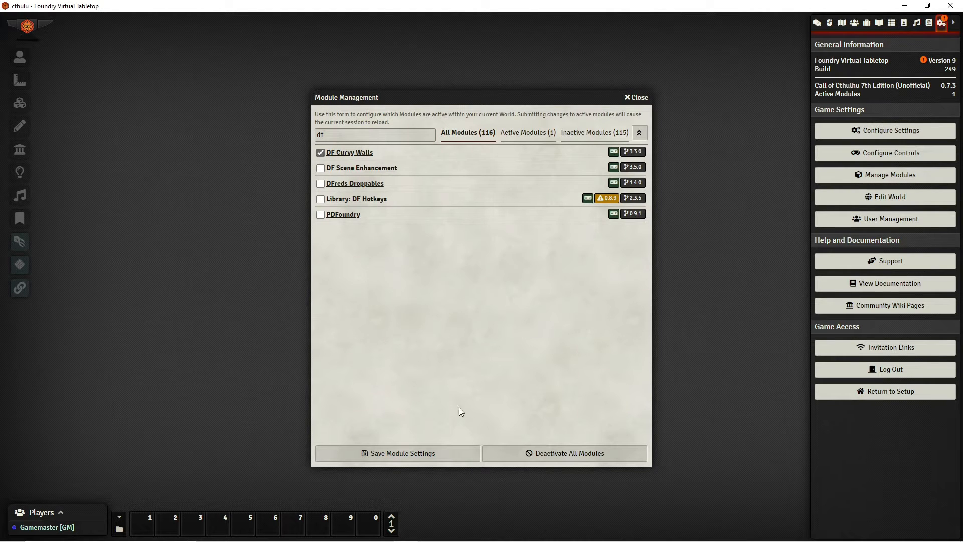
{"action": "left_click", "coordinate": [429, 454]}
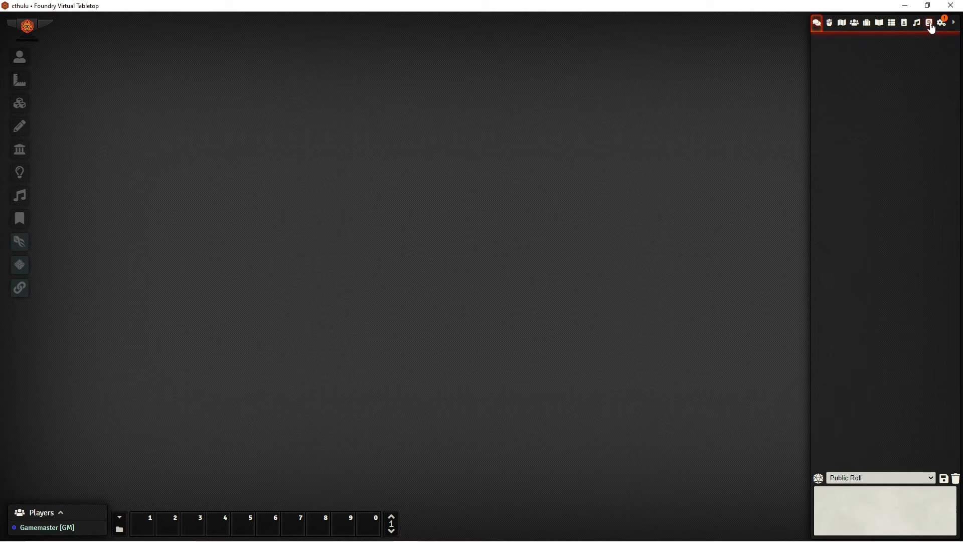
- Filter the world's modules by "mon", activate Monk's Wall Enhancement and save the module settings
{"action": "left_click", "coordinate": [929, 23]}
{"action": "left_click", "coordinate": [942, 23]}
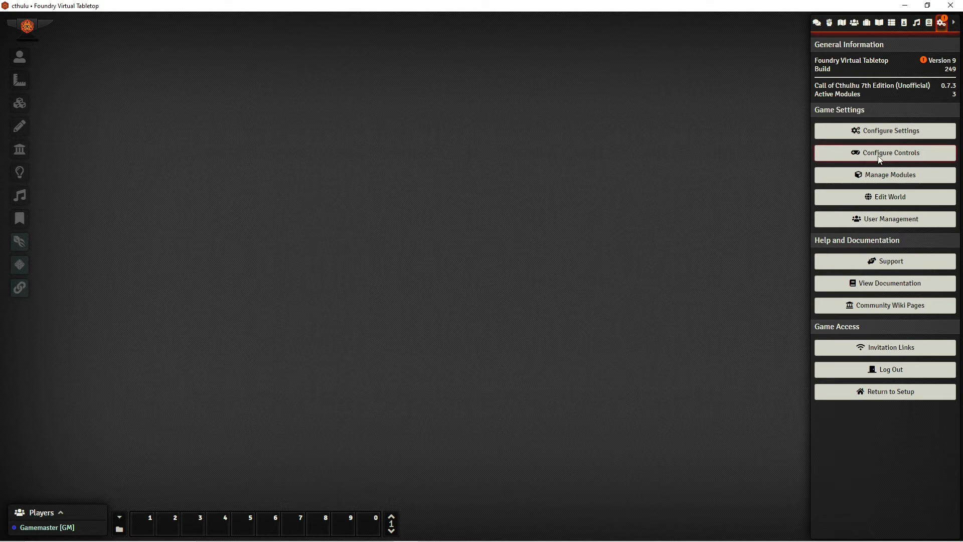
{"action": "left_click", "coordinate": [883, 177]}
{"action": "left_click", "coordinate": [380, 135]}
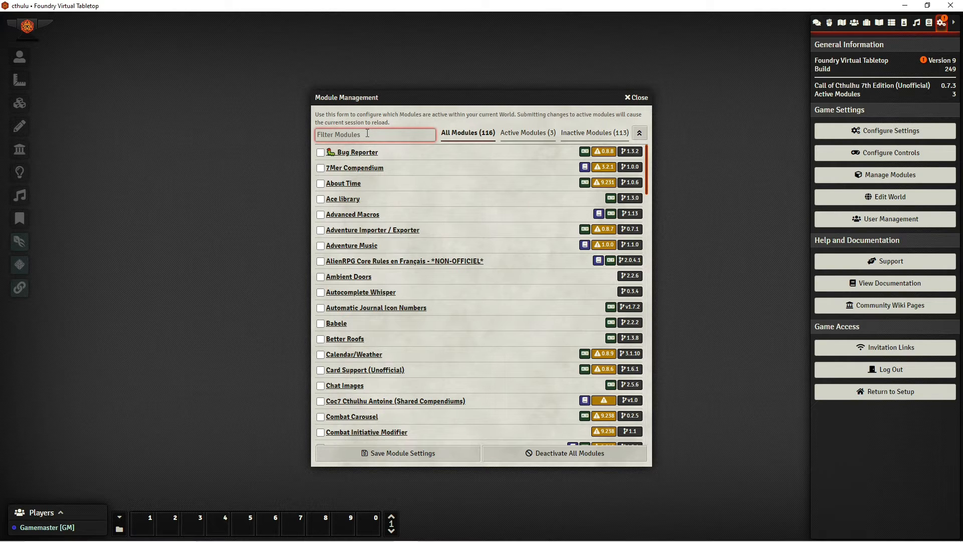
{"action": "type", "text": "mon"}
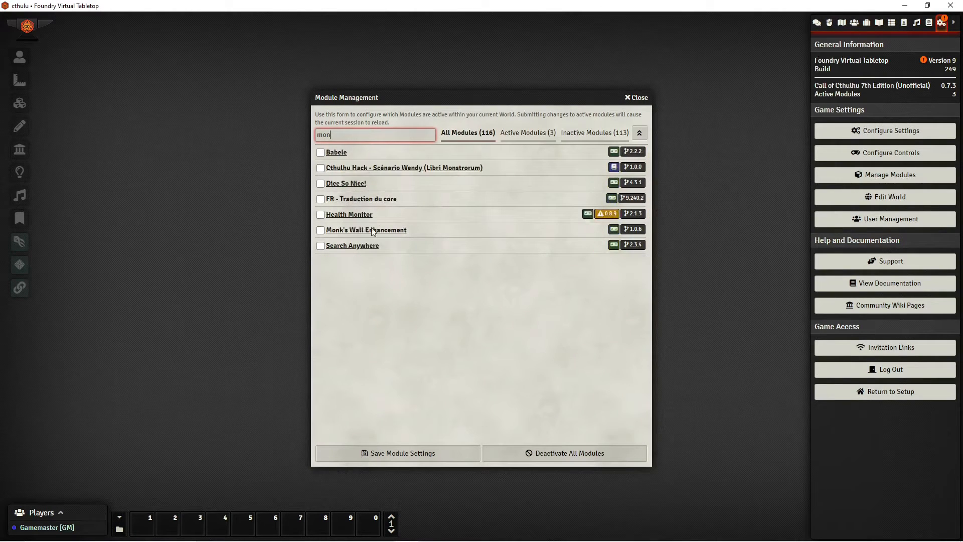
{"action": "left_click", "coordinate": [334, 230]}
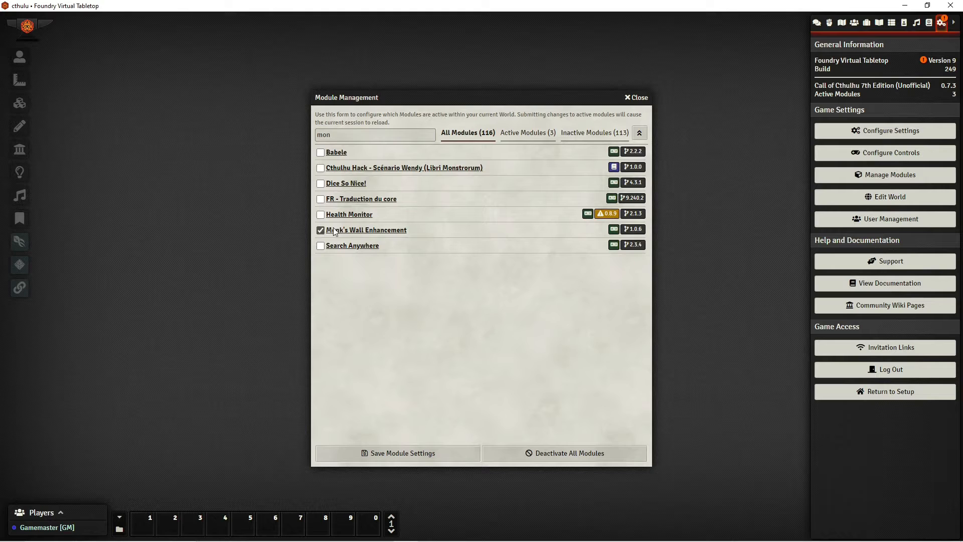
{"action": "left_click", "coordinate": [434, 454]}
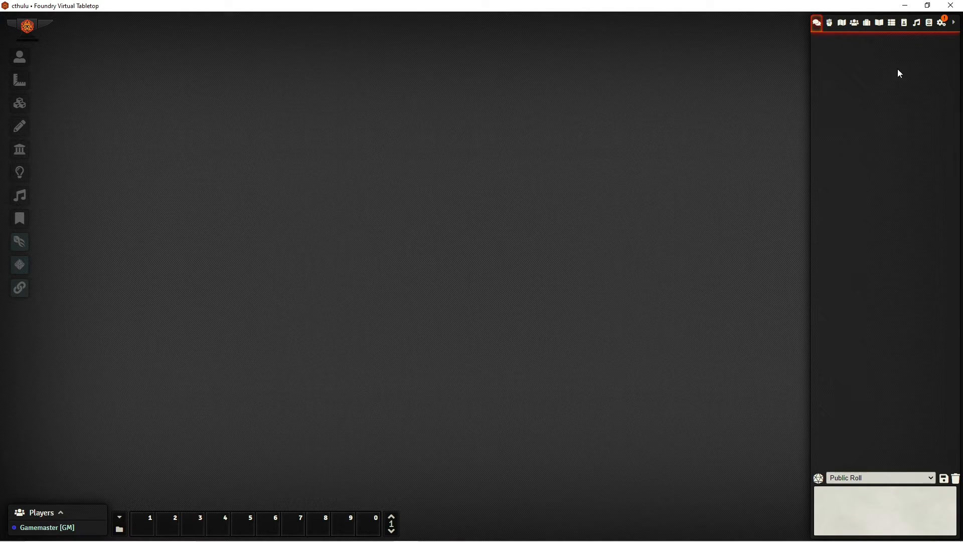
- Open the Universal Battlemap Importer for the world's scenes, keeping User Data as the storage type
{"action": "left_click", "coordinate": [830, 24]}
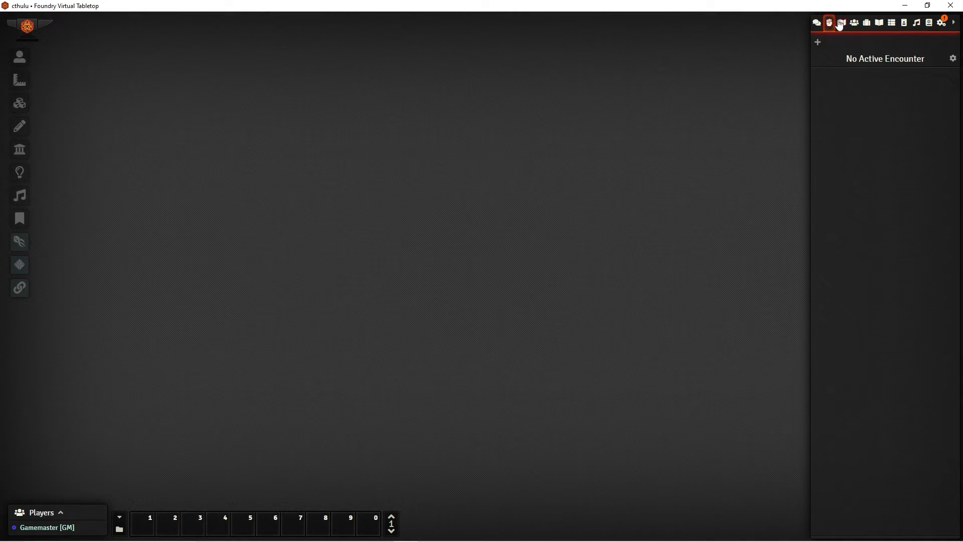
{"action": "left_click", "coordinate": [842, 25]}
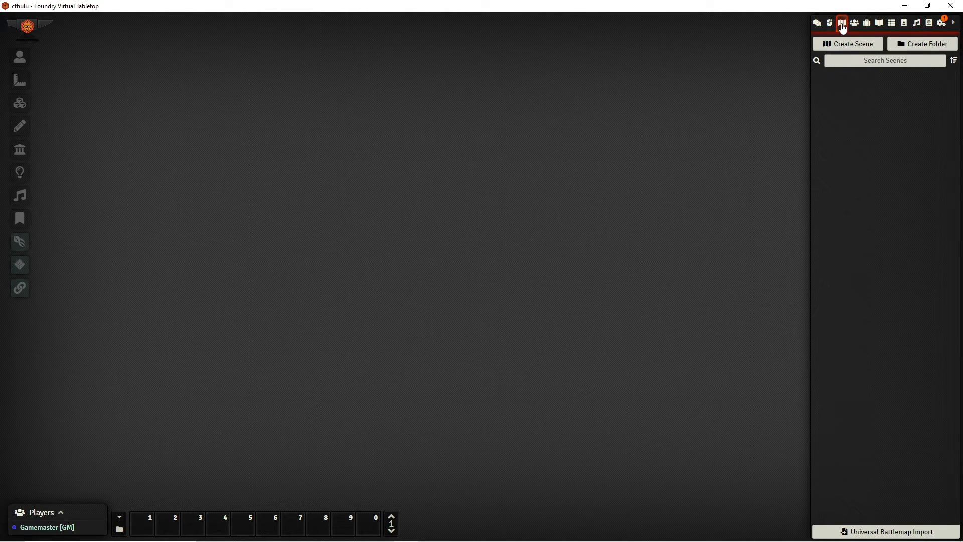
{"action": "left_click", "coordinate": [883, 534]}
{"action": "left_click", "coordinate": [462, 188]}
{"action": "left_click", "coordinate": [462, 189]}
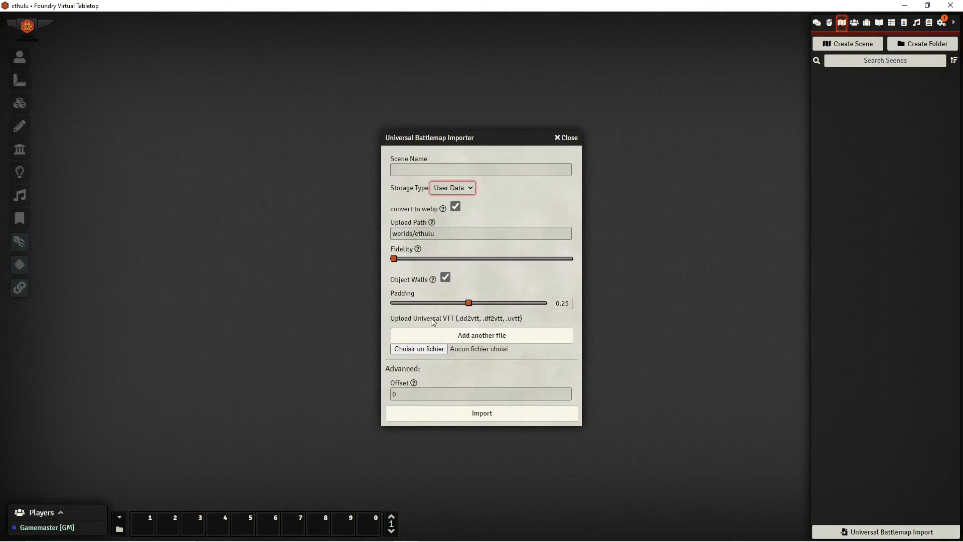
- Choose map maison.dd2vtt from the JDR Virtuel > FG Cthulhu > Panique folder as the battlemap file to import
{"action": "left_click", "coordinate": [430, 352]}
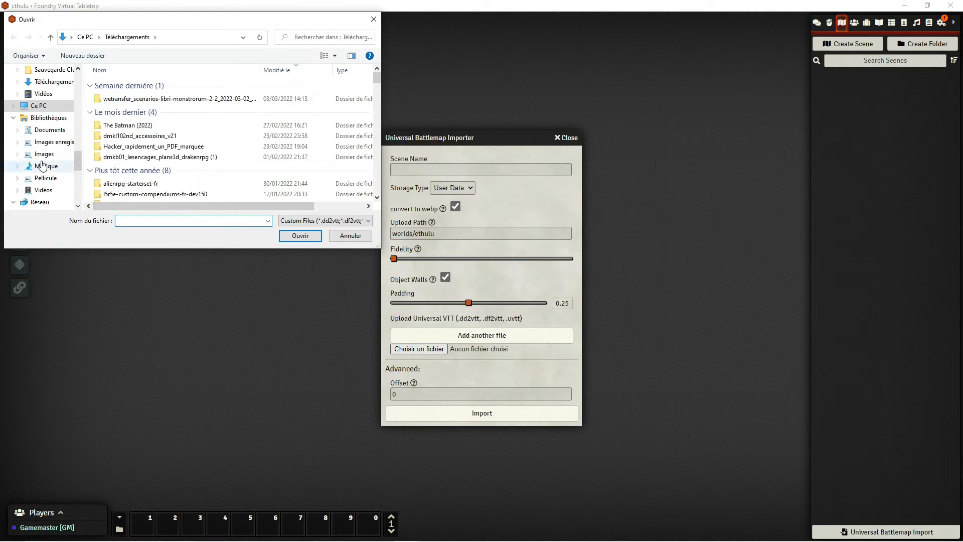
{"action": "scroll", "coordinate": [45, 133], "scroll_direction": "up", "scroll_amount": 10}
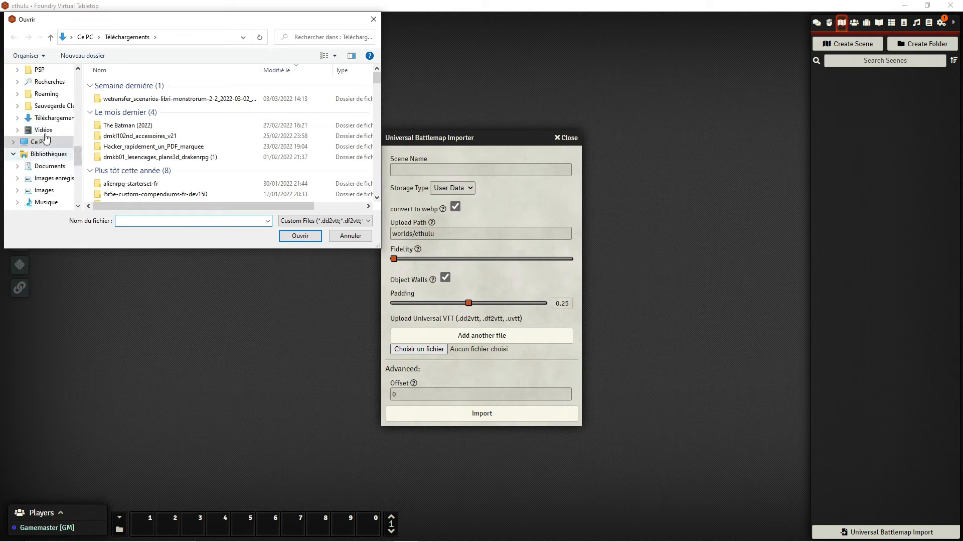
{"action": "scroll", "coordinate": [49, 144], "scroll_direction": "up", "scroll_amount": 5}
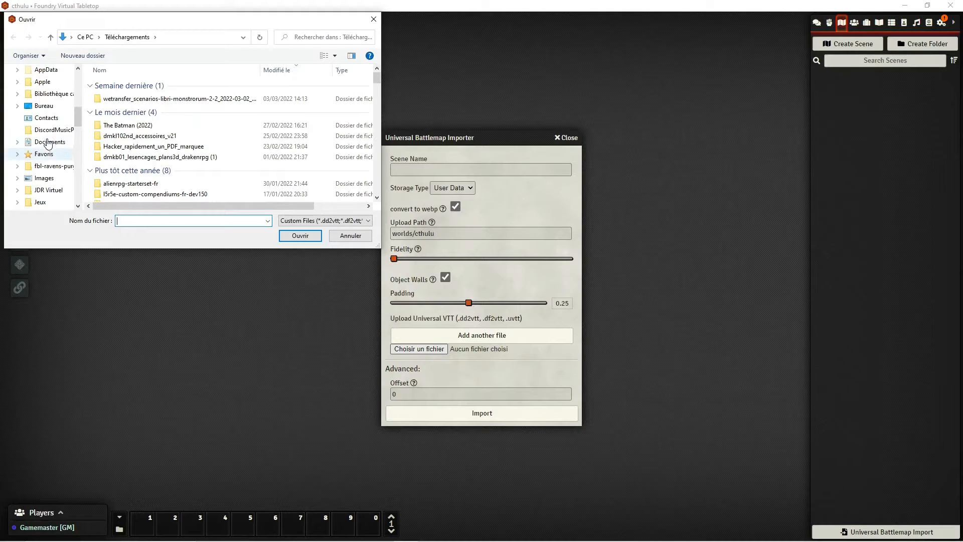
{"action": "left_click", "coordinate": [46, 178]}
{"action": "scroll", "coordinate": [146, 125], "scroll_direction": "down", "scroll_amount": 3}
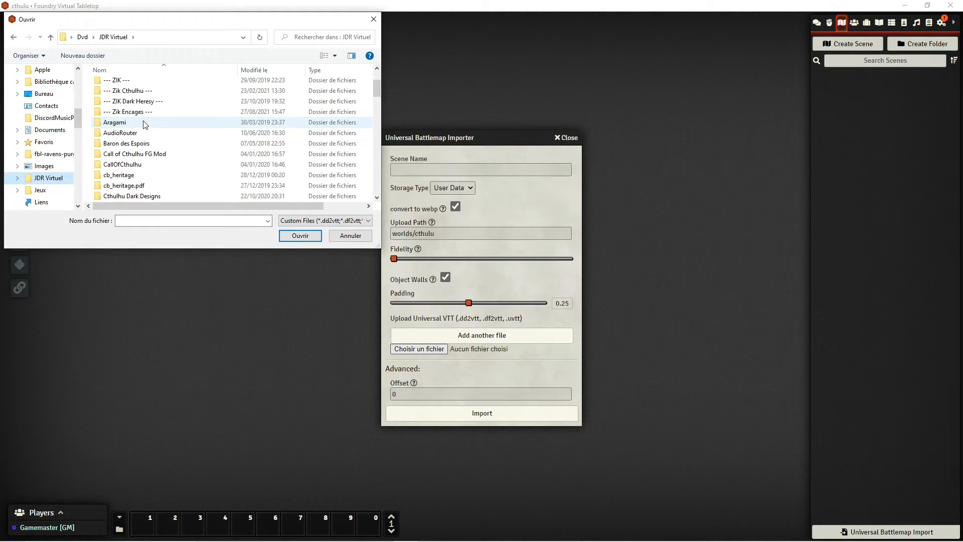
{"action": "scroll", "coordinate": [146, 125], "scroll_direction": "down", "scroll_amount": 4}
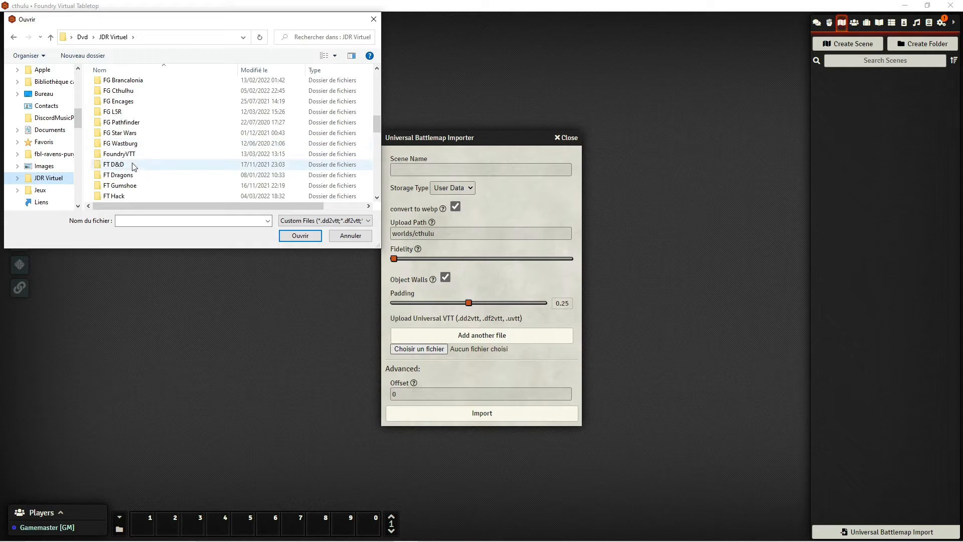
{"action": "double_click", "coordinate": [123, 91]}
{"action": "scroll", "coordinate": [124, 100], "scroll_direction": "down", "scroll_amount": 8}
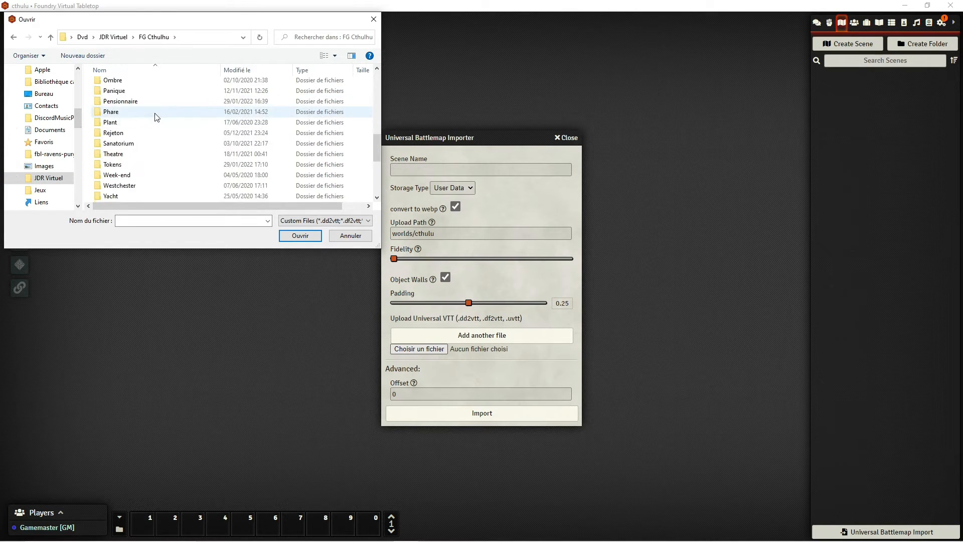
{"action": "double_click", "coordinate": [118, 90]}
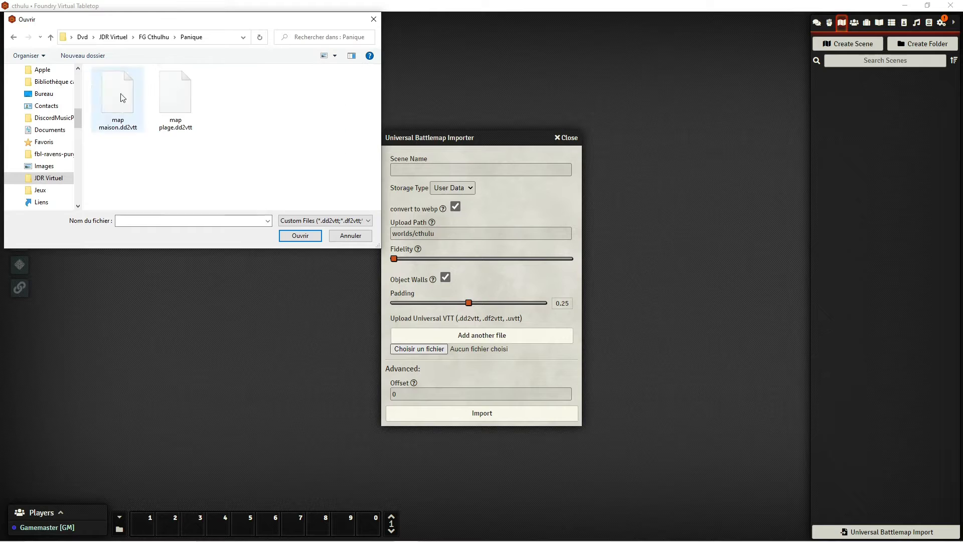
{"action": "double_click", "coordinate": [116, 108]}
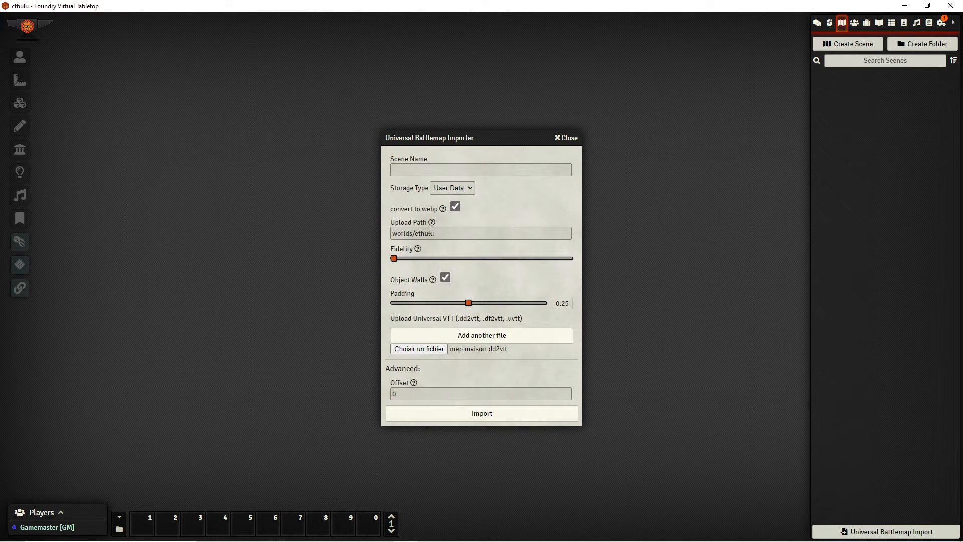
- Name the scene Maison and import the battlemap
{"action": "left_click", "coordinate": [407, 169]}
{"action": "type", "text": "Maison"}
{"action": "left_click", "coordinate": [486, 413]}
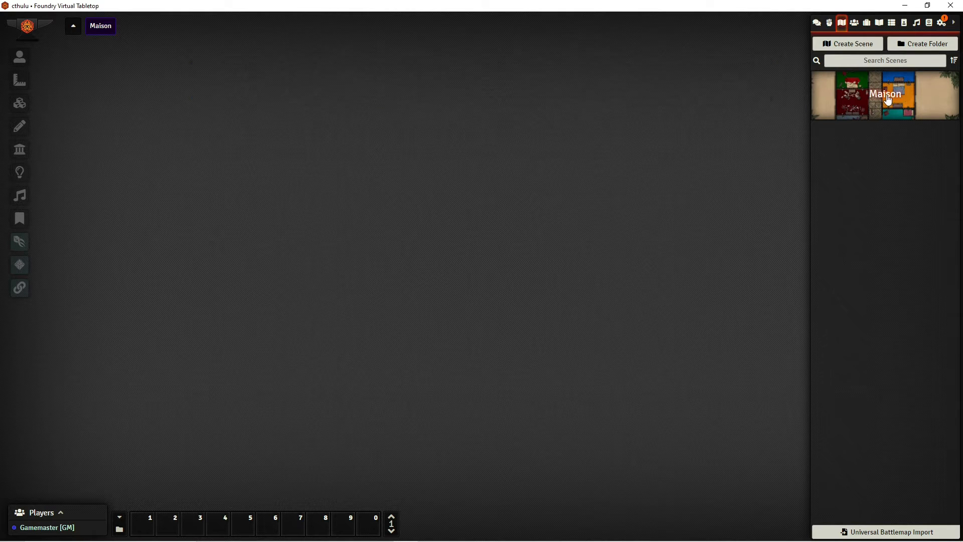
- Open the Maison scene and bring the whole house into view on the canvas
{"action": "right_click", "coordinate": [886, 114]}
{"action": "left_click", "coordinate": [850, 128]}
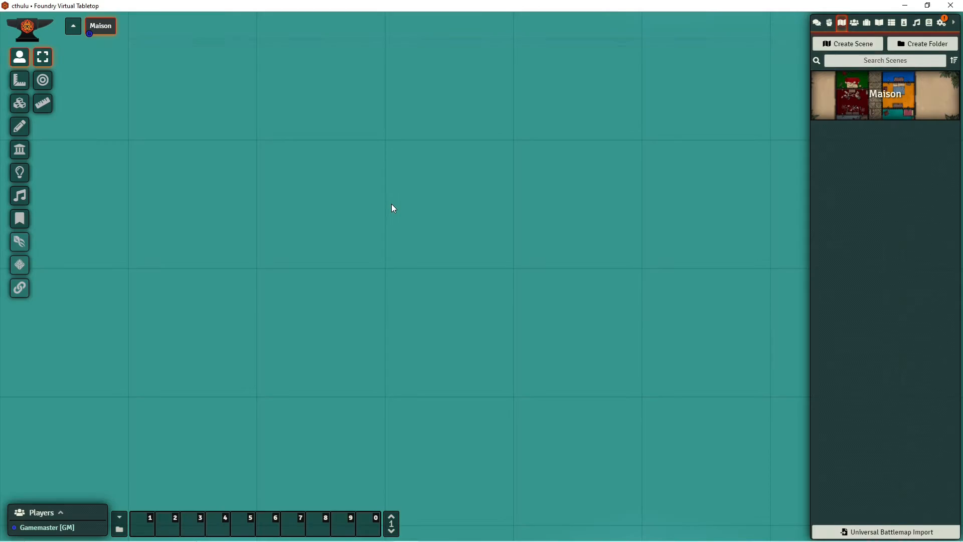
{"action": "scroll", "coordinate": [391, 203], "scroll_direction": "down", "scroll_amount": 7}
{"action": "left_click_drag", "start_coordinate": [478, 344], "coordinate": [70, 50]}
{"action": "scroll", "coordinate": [299, 234], "scroll_direction": "down", "scroll_amount": 10}
{"action": "scroll", "coordinate": [300, 239], "scroll_direction": "down", "scroll_amount": 8}
{"action": "left_click_drag", "start_coordinate": [445, 378], "coordinate": [287, 206]}
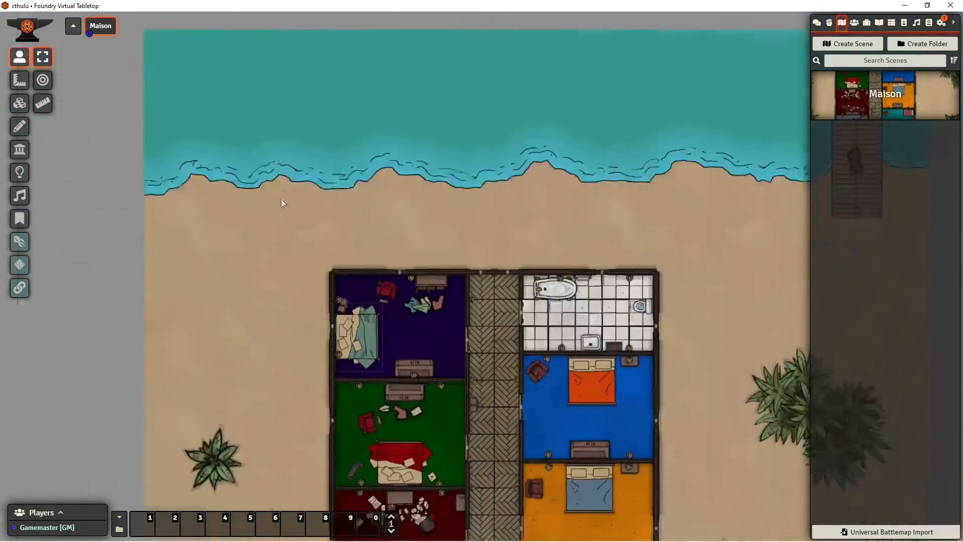
{"action": "left_click_drag", "start_coordinate": [367, 240], "coordinate": [315, 112]}
{"action": "left_click_drag", "start_coordinate": [213, 262], "coordinate": [290, 183]}
{"action": "scroll", "coordinate": [290, 183], "scroll_direction": "down", "scroll_amount": 5}
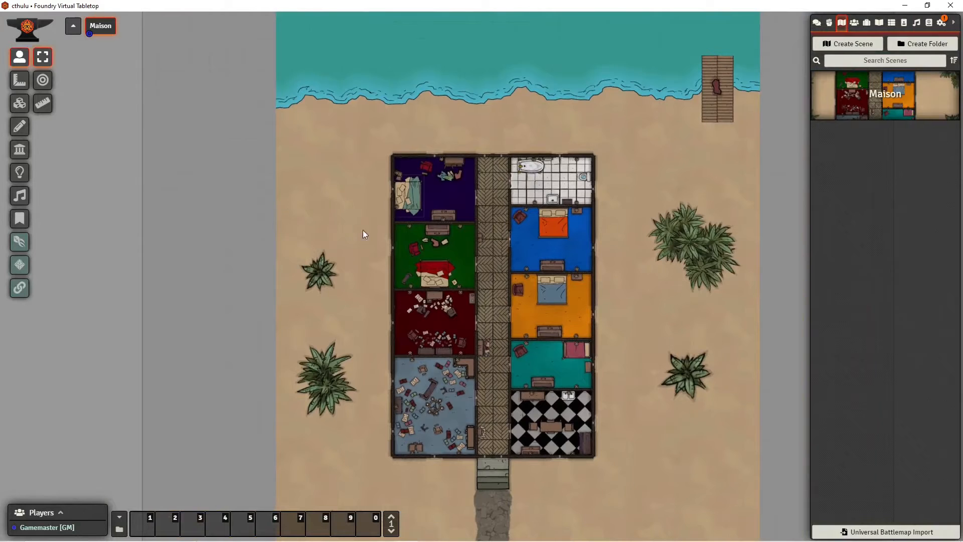
{"action": "scroll", "coordinate": [692, 237], "scroll_direction": "up", "scroll_amount": 7}
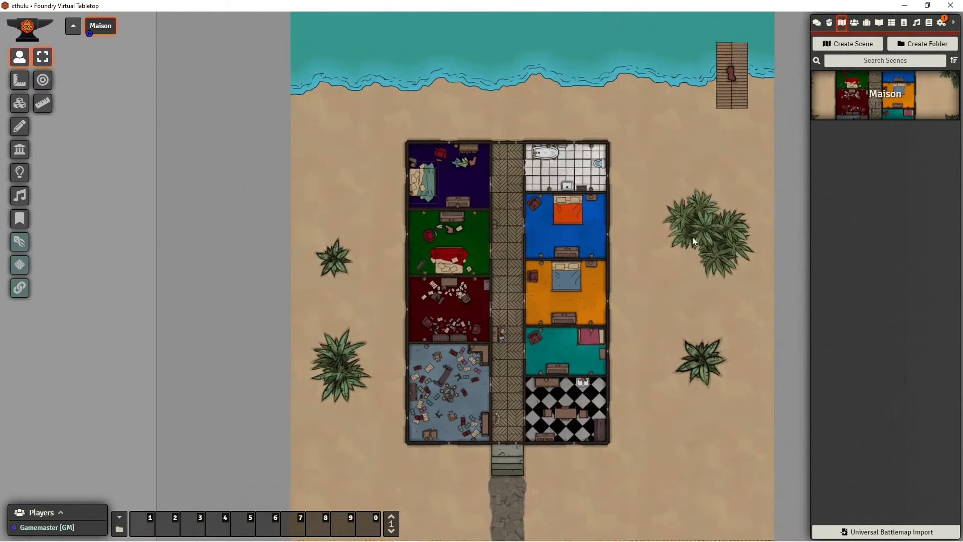
{"action": "left_click_drag", "start_coordinate": [716, 283], "coordinate": [688, 280]}
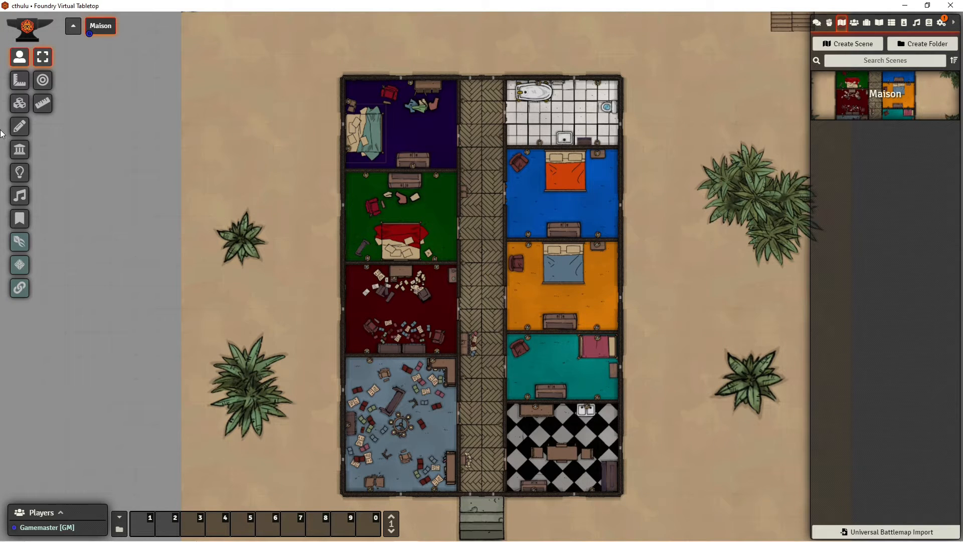
- Show the wall layer and examine the imported walls around the house's rooms and corridor
{"action": "left_click", "coordinate": [20, 151]}
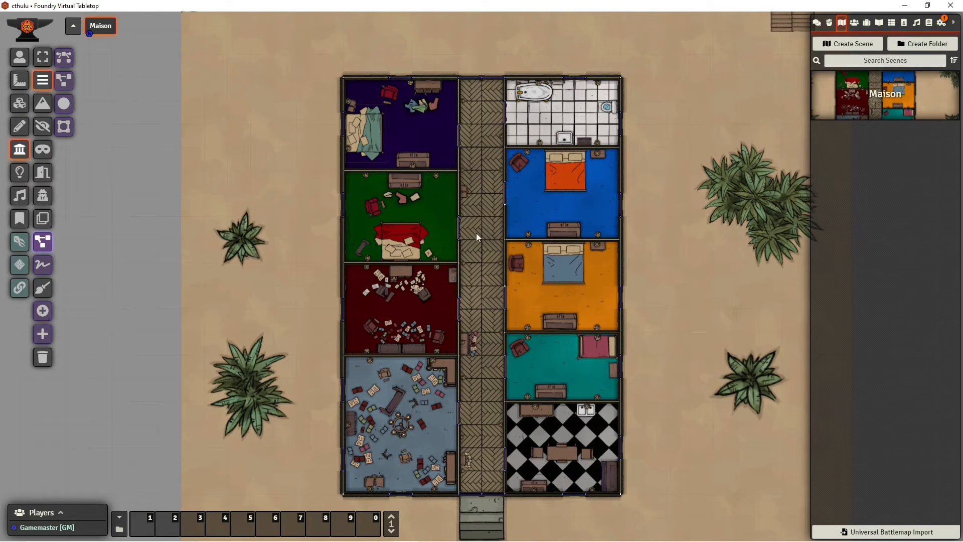
{"action": "scroll", "coordinate": [463, 243], "scroll_direction": "up", "scroll_amount": 8}
{"action": "scroll", "coordinate": [471, 260], "scroll_direction": "down", "scroll_amount": 5}
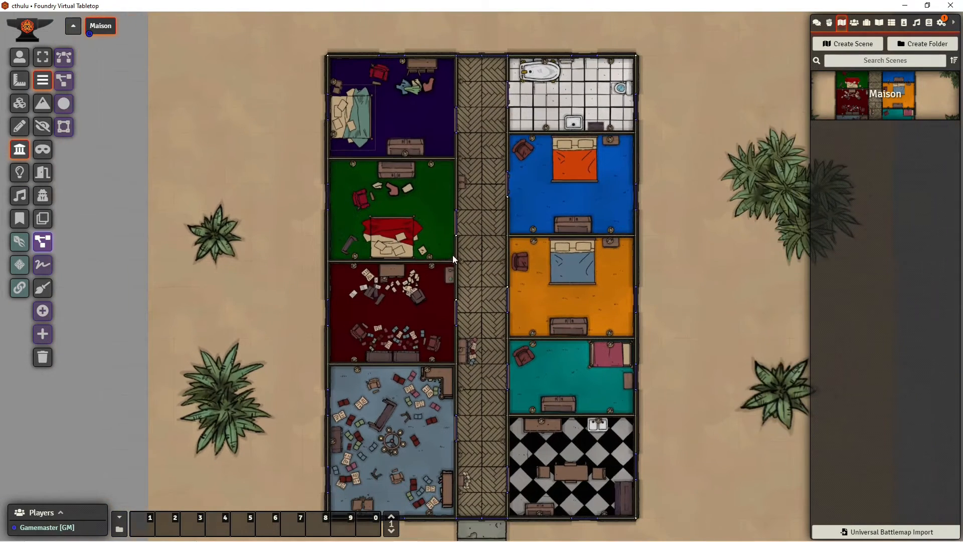
{"action": "scroll", "coordinate": [514, 299], "scroll_direction": "down", "scroll_amount": 2}
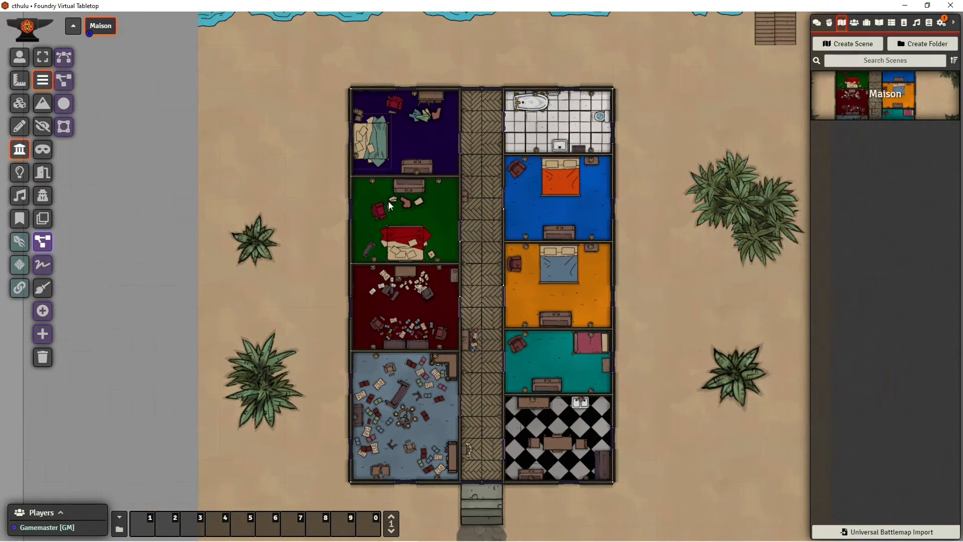
{"action": "scroll", "coordinate": [417, 225], "scroll_direction": "up", "scroll_amount": 3}
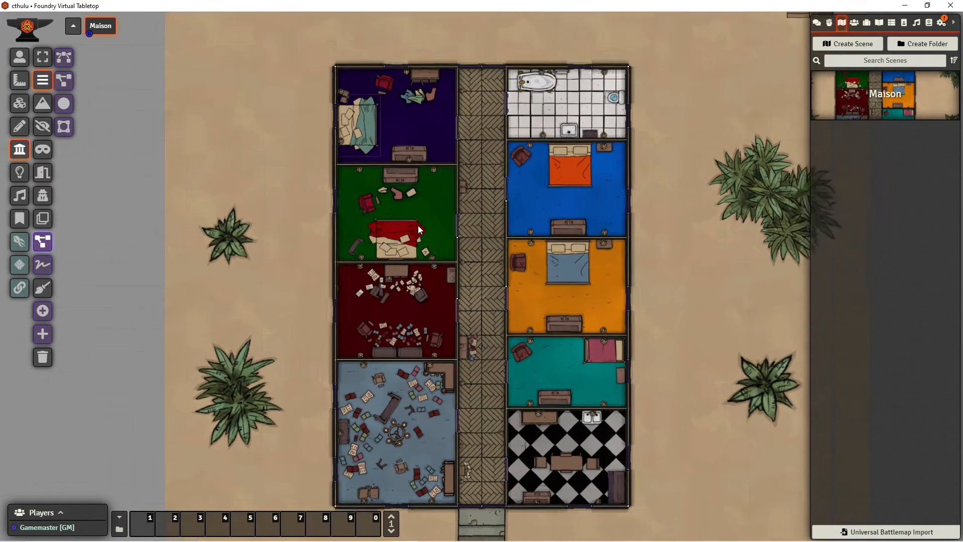
{"action": "scroll", "coordinate": [329, 299], "scroll_direction": "down", "scroll_amount": 3}
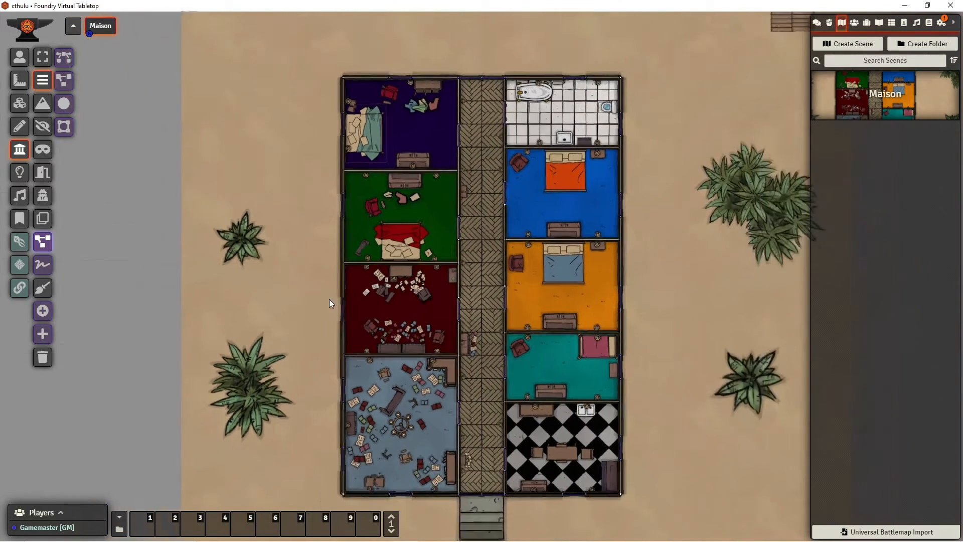
{"action": "left_click_drag", "start_coordinate": [262, 318], "coordinate": [188, 259]}
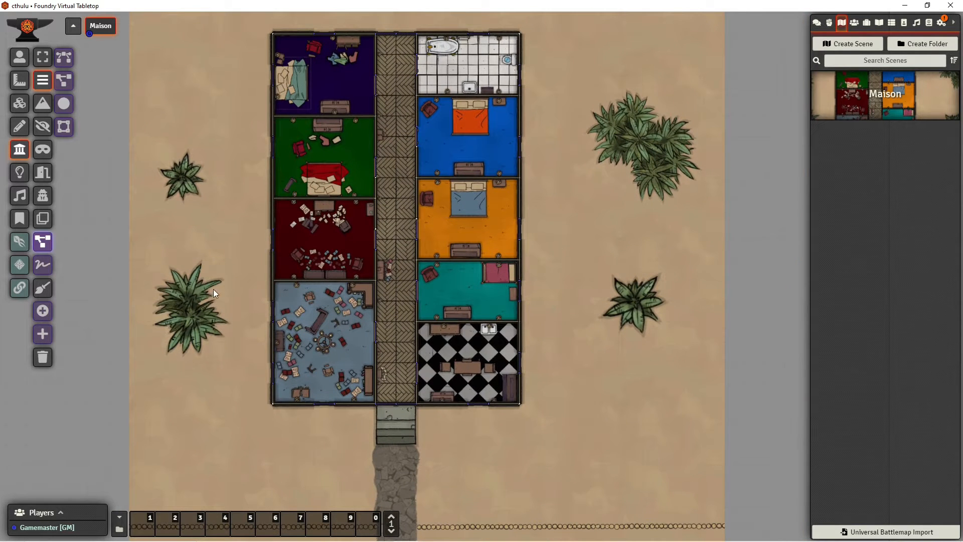
{"action": "left_click_drag", "start_coordinate": [207, 259], "coordinate": [221, 330]}
{"action": "scroll", "coordinate": [220, 330], "scroll_direction": "up", "scroll_amount": 2}
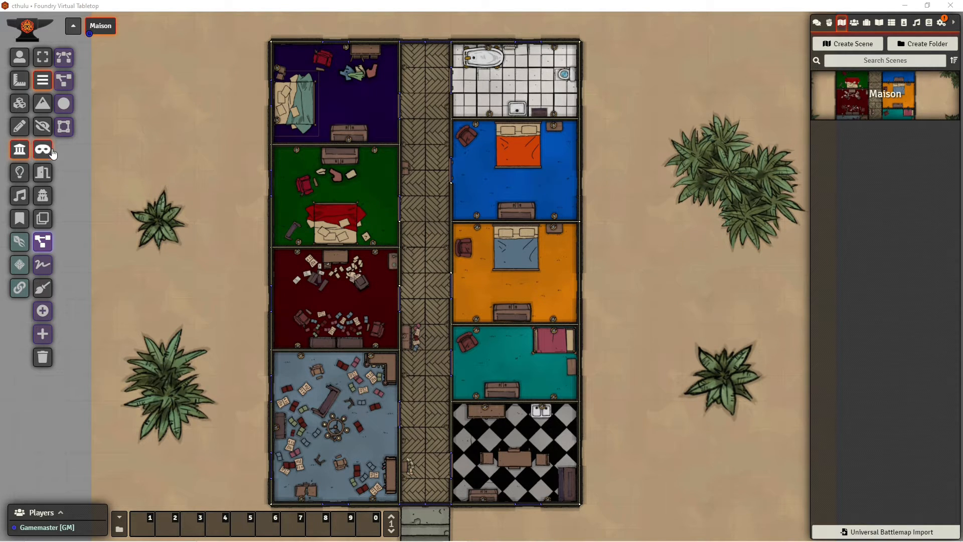
- Review the world's module list for the active wall modules, DF Curvy Walls and Monk's Wall Enhancement
{"action": "left_click", "coordinate": [929, 23]}
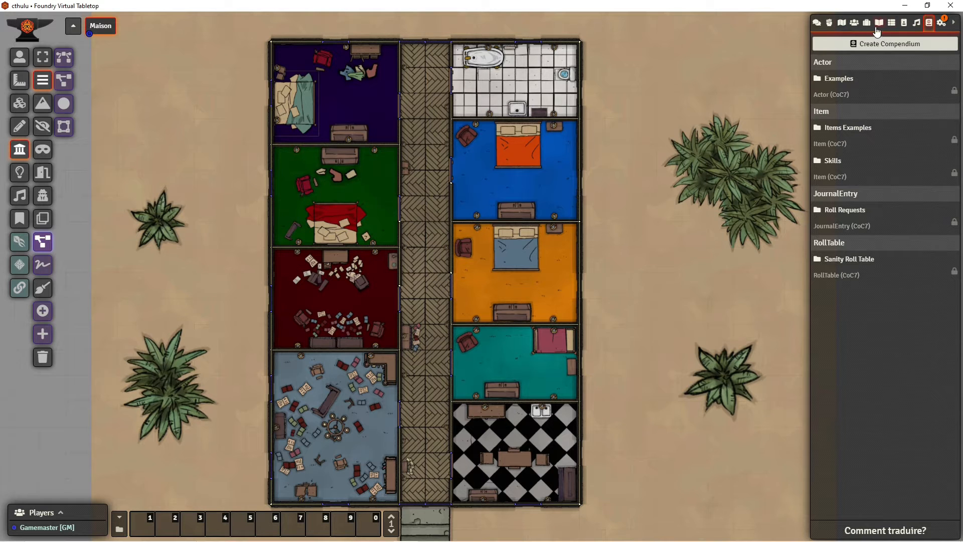
{"action": "left_click", "coordinate": [941, 23]}
{"action": "left_click", "coordinate": [889, 177]}
{"action": "scroll", "coordinate": [434, 194], "scroll_direction": "down", "scroll_amount": 10}
{"action": "scroll", "coordinate": [401, 208], "scroll_direction": "up", "scroll_amount": 2}
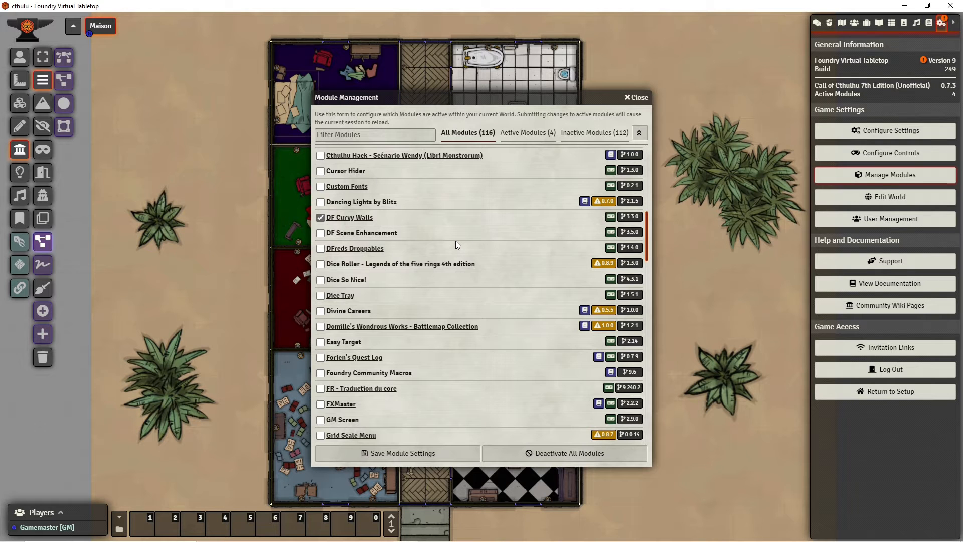
{"action": "scroll", "coordinate": [455, 244], "scroll_direction": "down", "scroll_amount": 5}
{"action": "scroll", "coordinate": [454, 240], "scroll_direction": "down", "scroll_amount": 6}
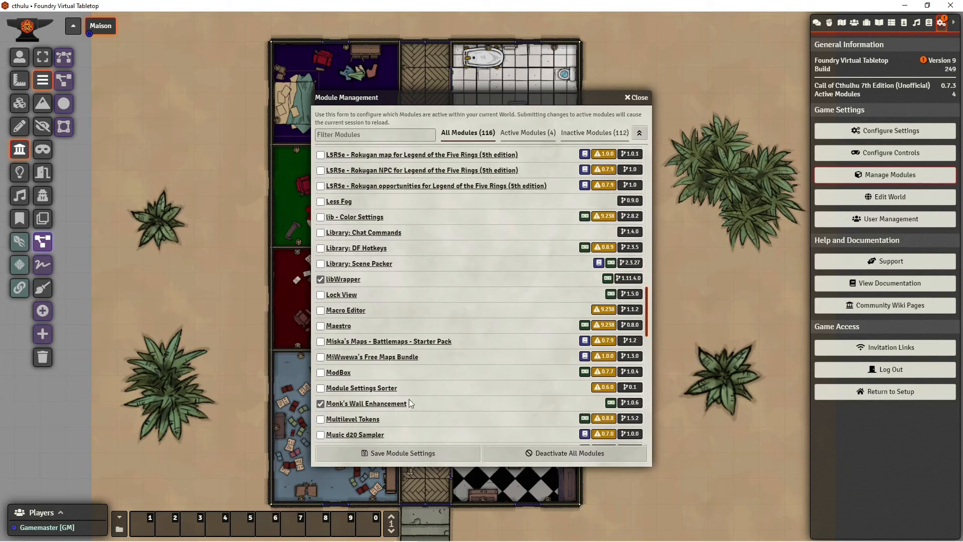
{"action": "left_click", "coordinate": [638, 98]}
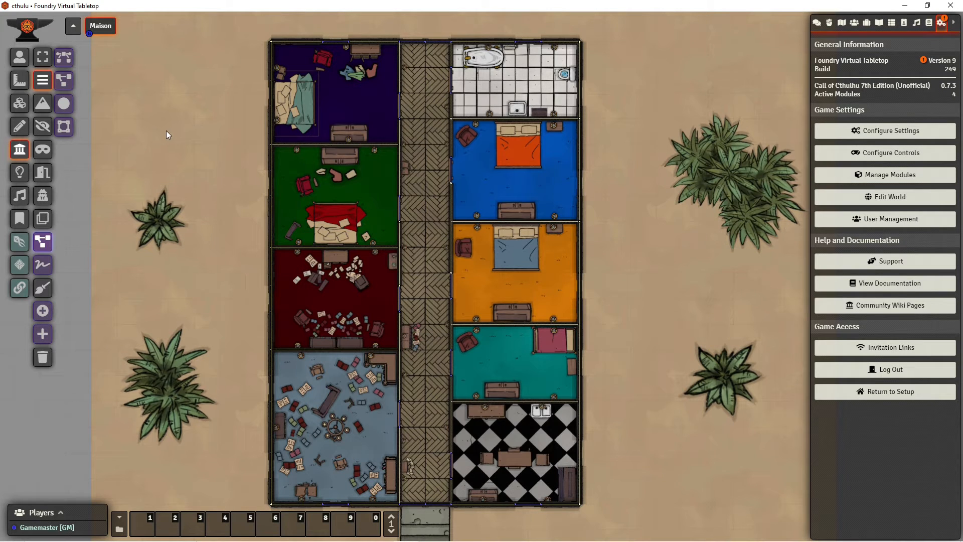
- Draw a small circular wall on the sand northwest of the house, above the upper plant, and apply it
{"action": "left_click", "coordinate": [64, 103]}
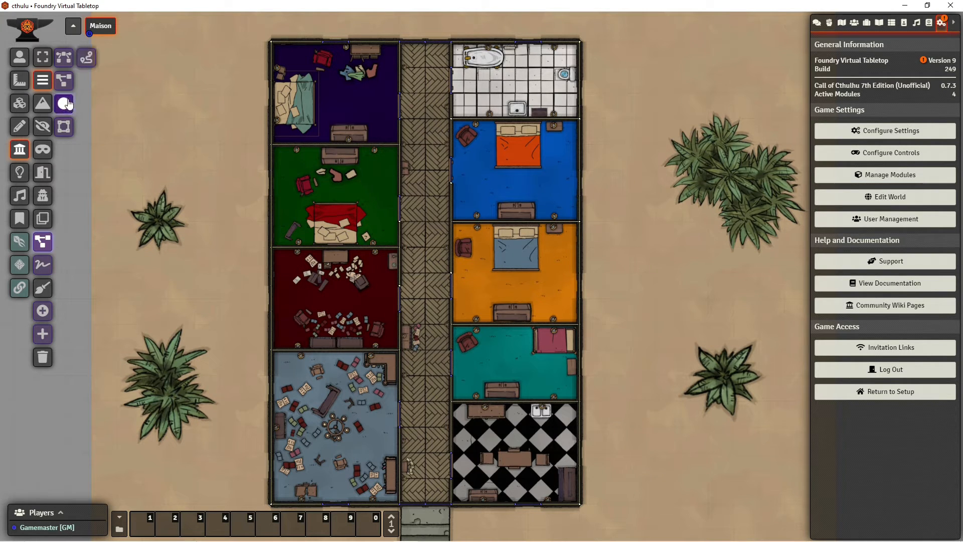
{"action": "left_click_drag", "start_coordinate": [148, 119], "coordinate": [152, 131]}
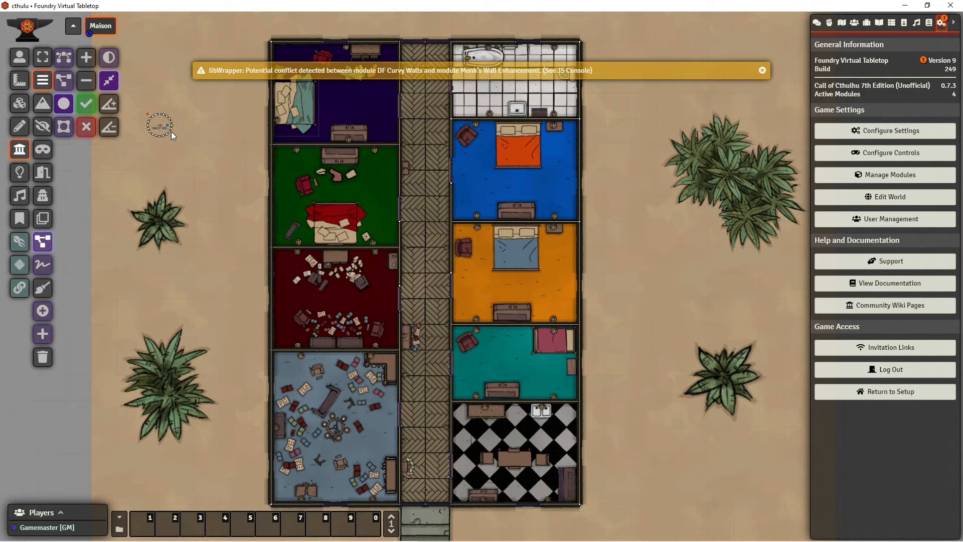
{"action": "left_click_drag", "start_coordinate": [167, 134], "coordinate": [167, 131]}
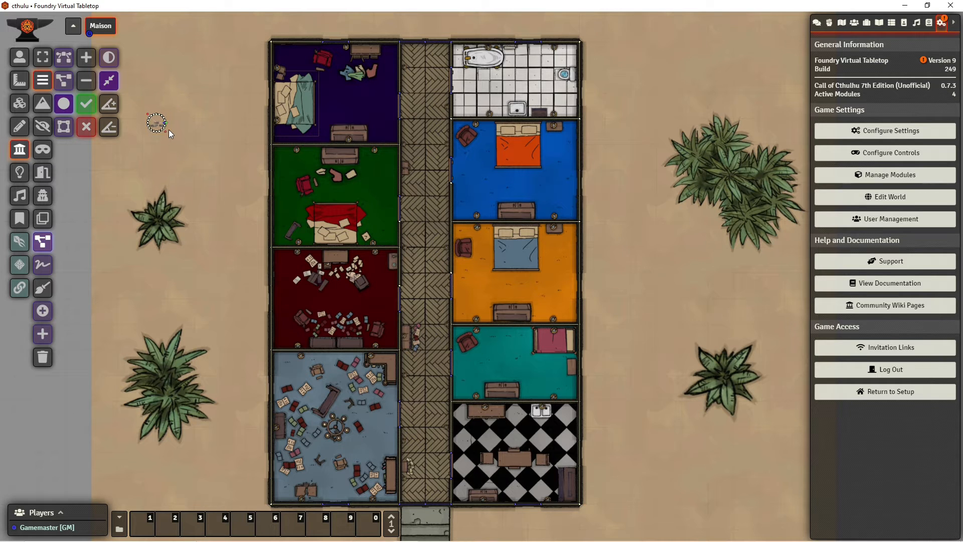
{"action": "key", "text": "Return"}
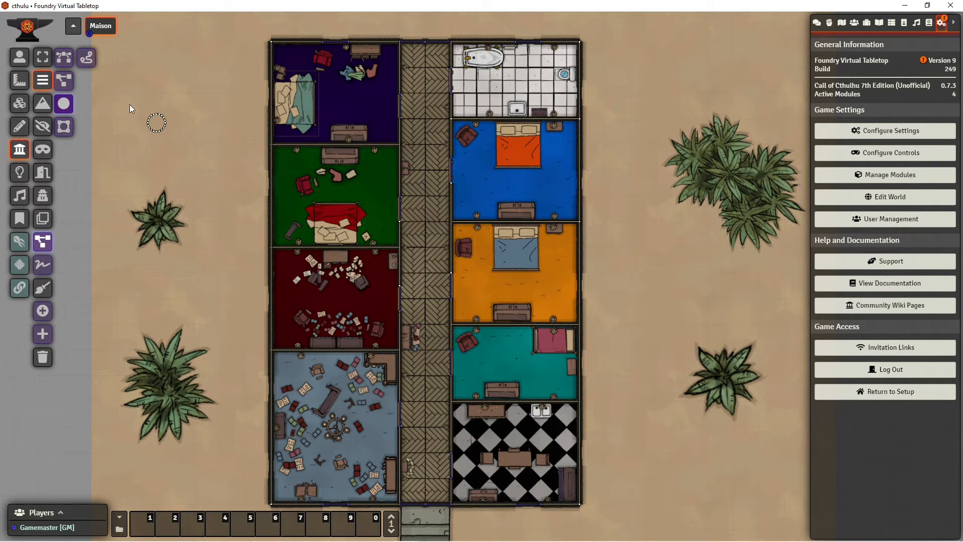
- Select the circular wall's segments and move them onto the centre of the large plant southwest of the house
{"action": "left_click", "coordinate": [42, 57]}
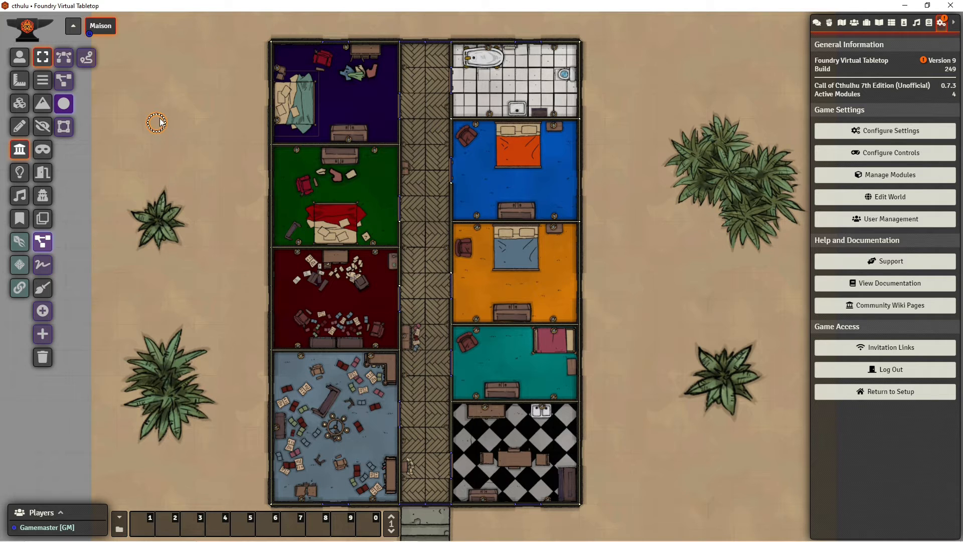
{"action": "left_click_drag", "start_coordinate": [175, 191], "coordinate": [175, 385]}
{"action": "scroll", "coordinate": [186, 298], "scroll_direction": "up", "scroll_amount": 3}
{"action": "left_click_drag", "start_coordinate": [96, 317], "coordinate": [239, 269]}
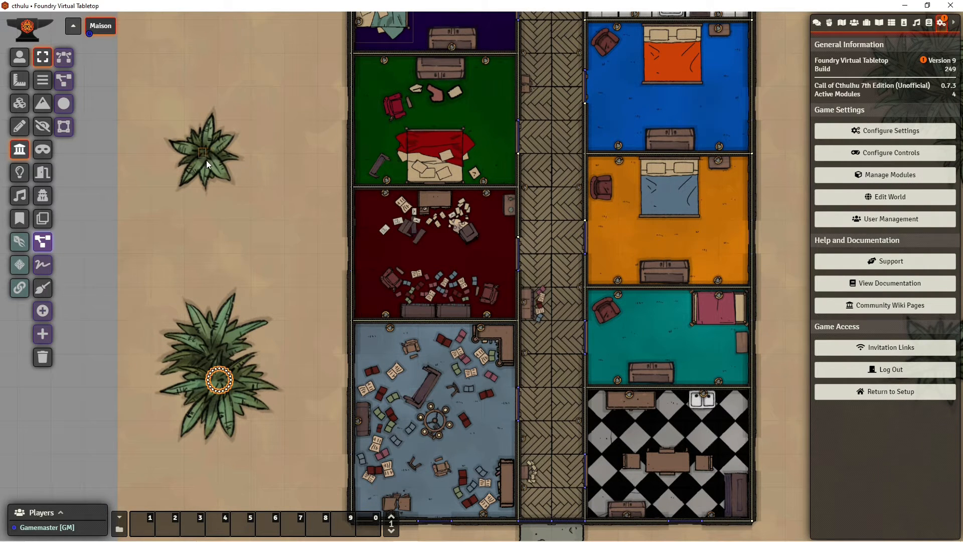
- Turn on freehand wall drawing and place a small circular wall at the centre of the smaller plant west of the house
{"action": "left_click", "coordinate": [64, 103]}
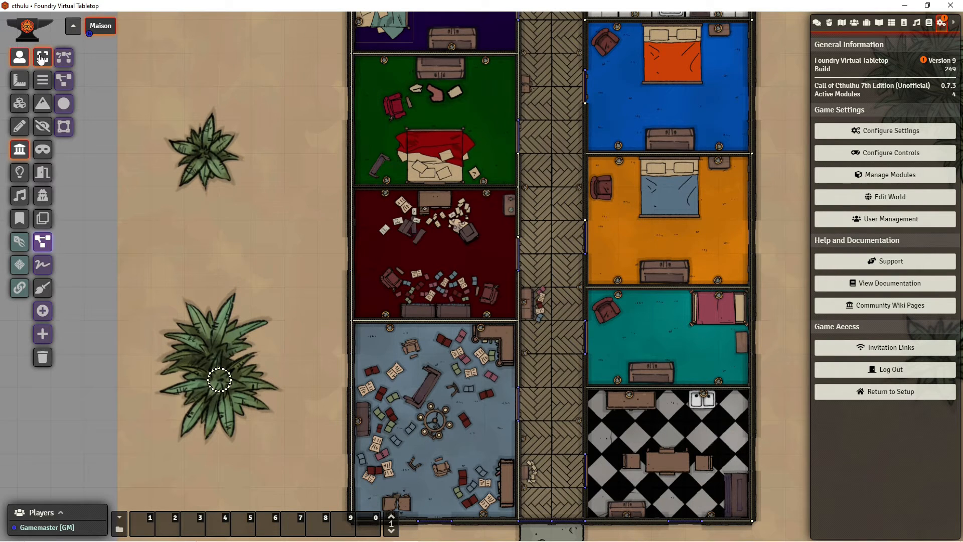
{"action": "left_click", "coordinate": [20, 56]}
{"action": "left_click", "coordinate": [20, 149]}
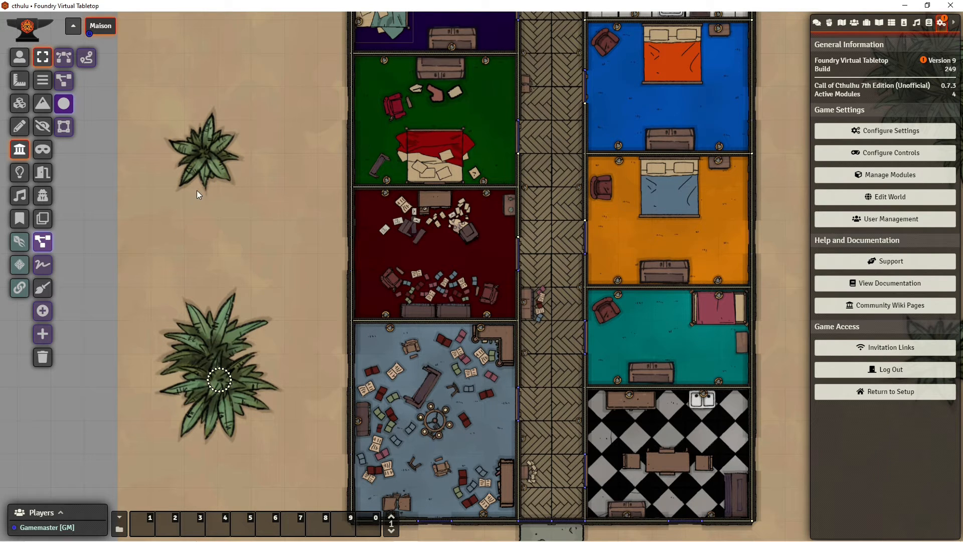
{"action": "left_click", "coordinate": [42, 264]}
{"action": "left_click", "coordinate": [43, 80]}
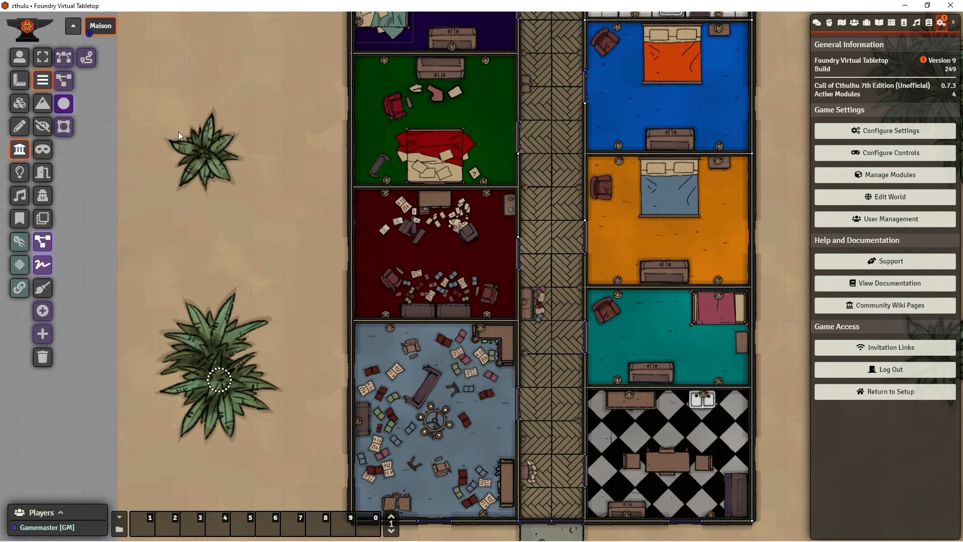
{"action": "left_click", "coordinate": [196, 150]}
{"action": "left_click_drag", "start_coordinate": [207, 161], "coordinate": [215, 160]}
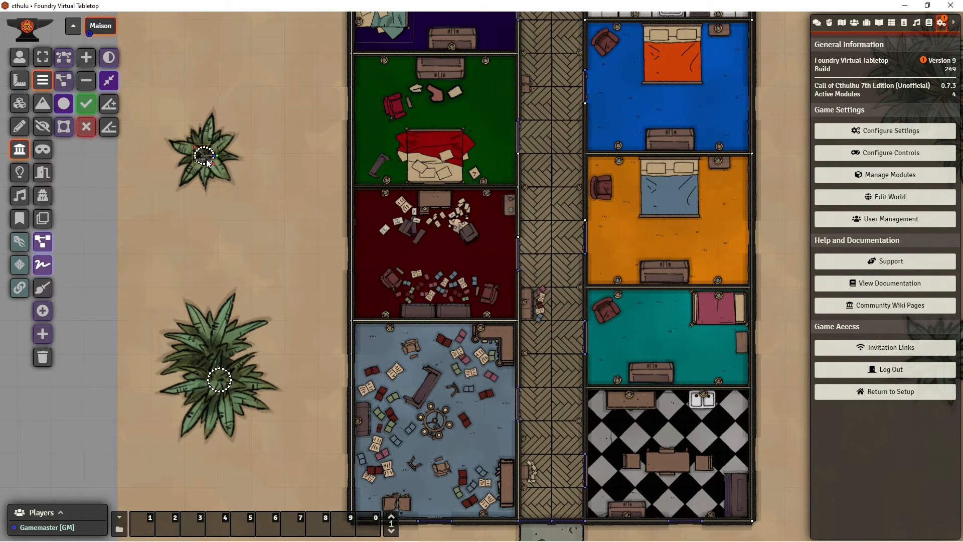
{"action": "key", "text": "Return"}
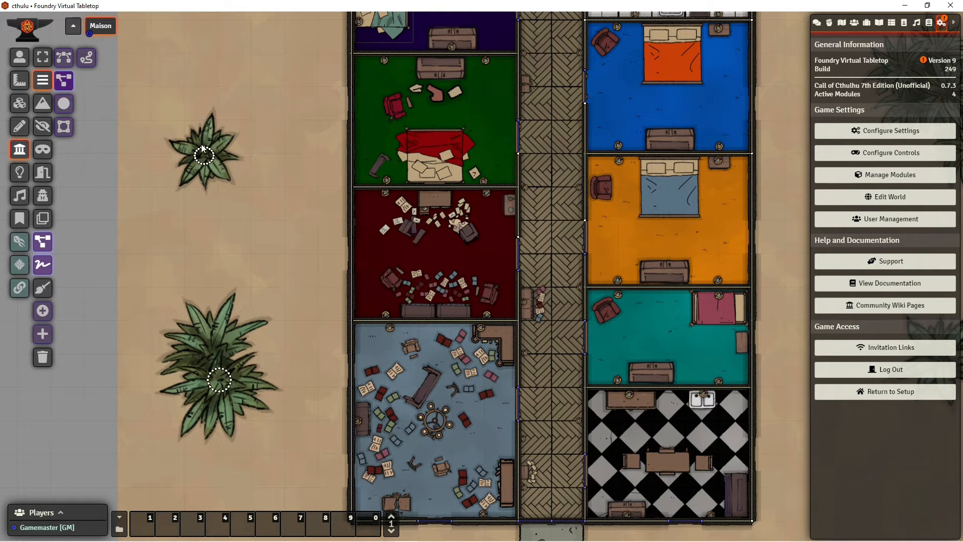
- Split the wall between the green and dark red rooms at two points and delete the segment between them
{"action": "scroll", "coordinate": [191, 157], "scroll_direction": "up", "scroll_amount": 8}
{"action": "left_click_drag", "start_coordinate": [166, 187], "coordinate": [411, 284]}
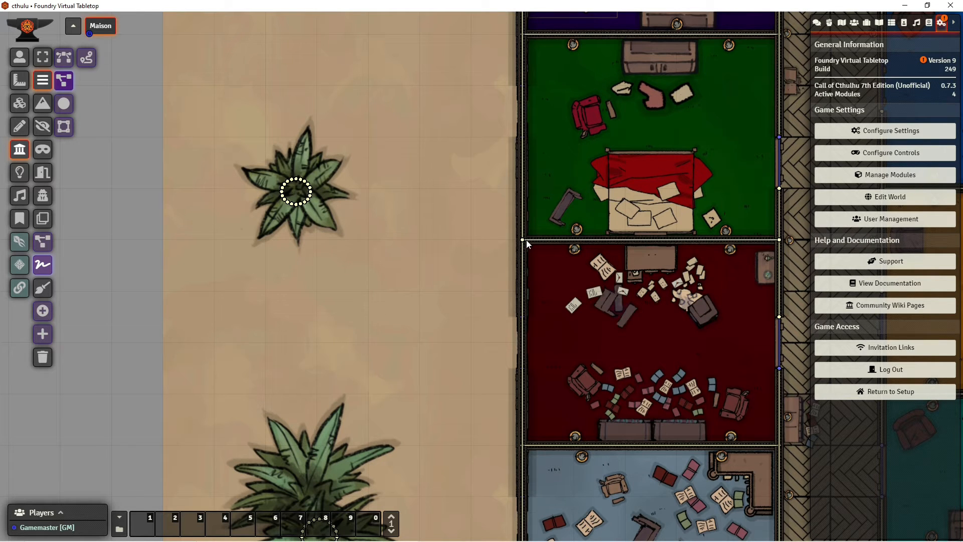
{"action": "left_click", "coordinate": [626, 241]}
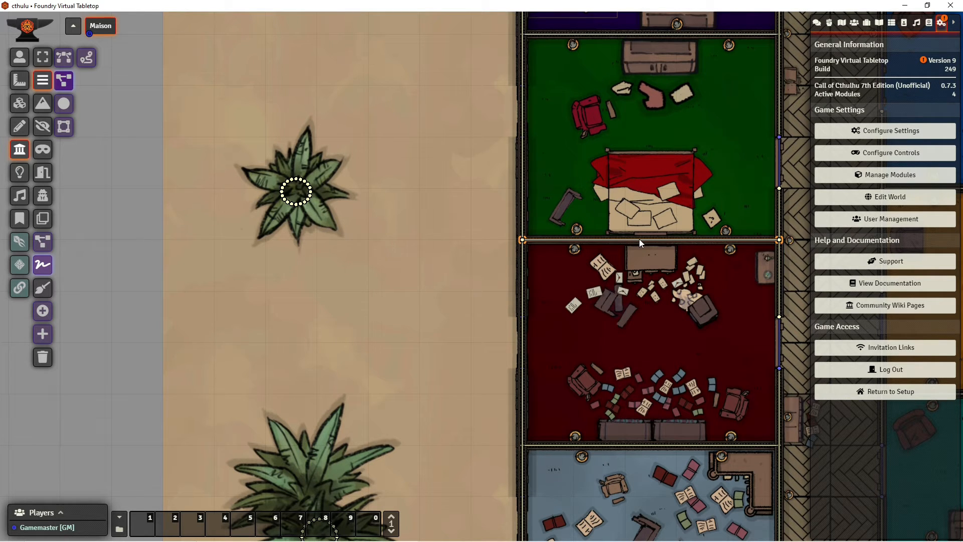
{"action": "left_click", "coordinate": [639, 239]}
{"action": "left_click", "coordinate": [527, 240]}
{"action": "left_click_drag", "start_coordinate": [597, 240], "coordinate": [640, 243]}
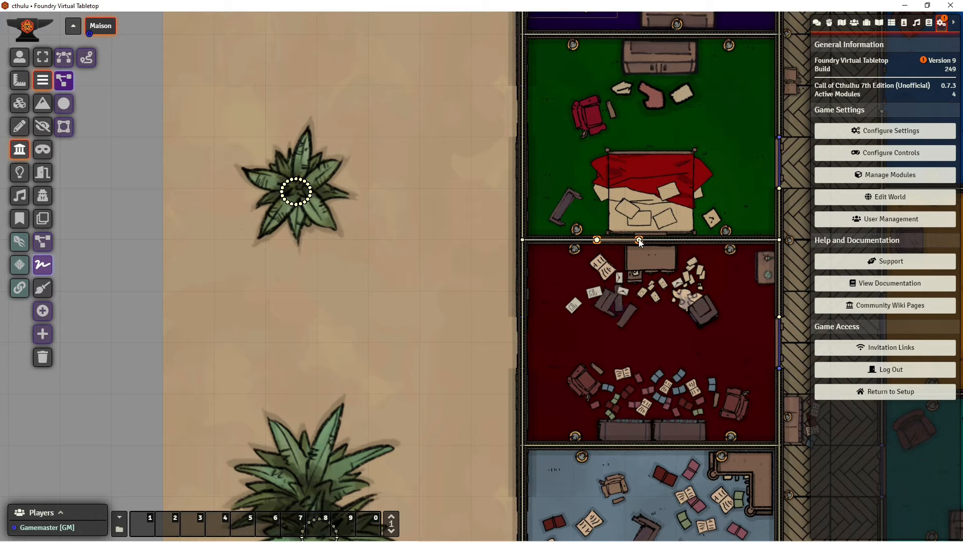
{"action": "key", "text": "Delete"}
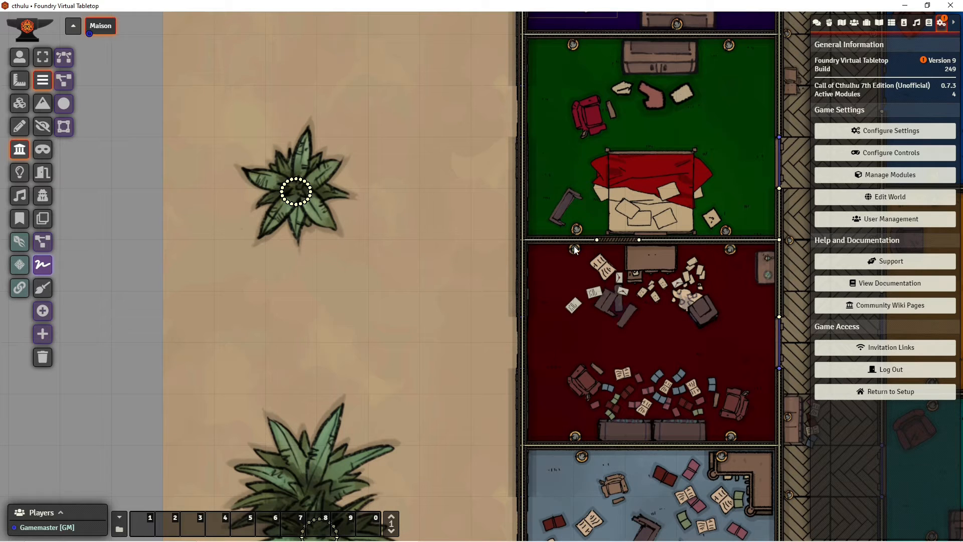
- Open the configuration of the wall segment just west of the new gap, view its restriction settings and close it
{"action": "left_click", "coordinate": [599, 241]}
{"action": "double_click", "coordinate": [599, 240]}
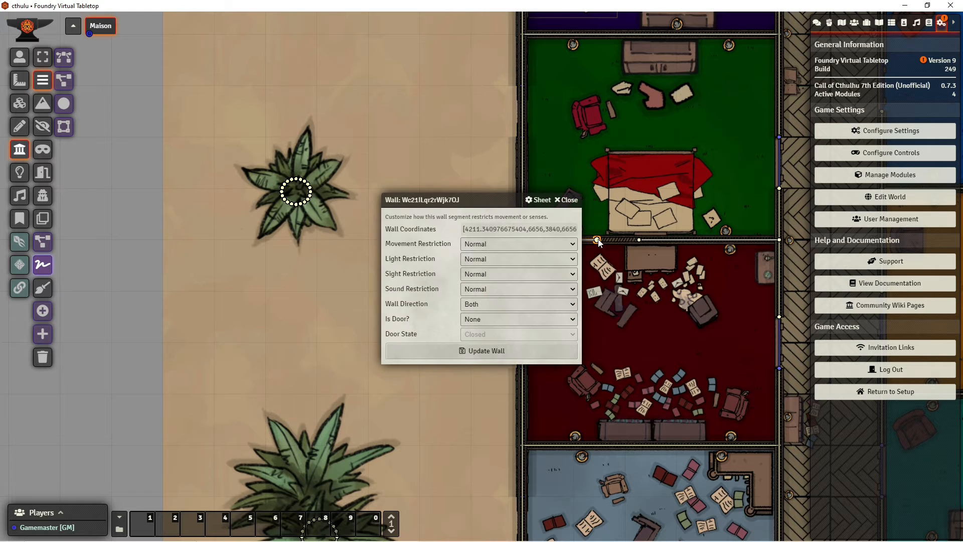
{"action": "left_click", "coordinate": [575, 204]}
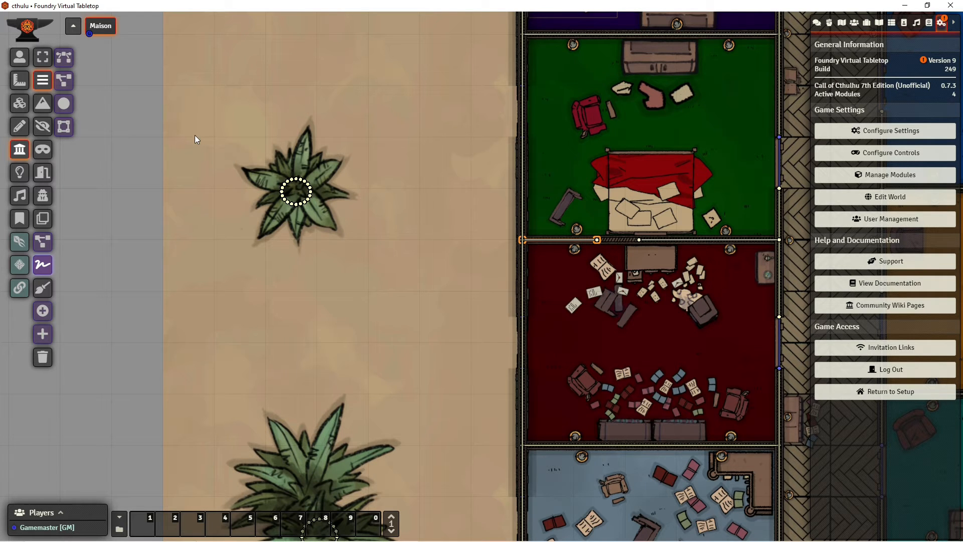
- Draw a curved wall arching northeast of the smaller plant west of the house and apply it
{"action": "left_click", "coordinate": [65, 61]}
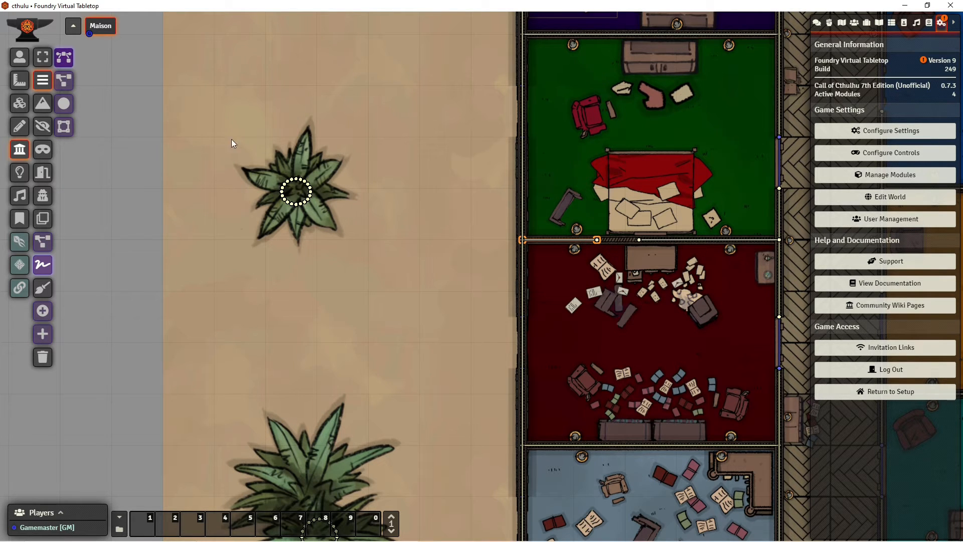
{"action": "mouse_move", "coordinate": [339, 106]}
{"action": "left_mouse_down"}
{"action": "mouse_move", "coordinate": [400, 123]}
{"action": "mouse_move", "coordinate": [408, 138]}
{"action": "mouse_move", "coordinate": [365, 143]}
{"action": "left_mouse_up"}
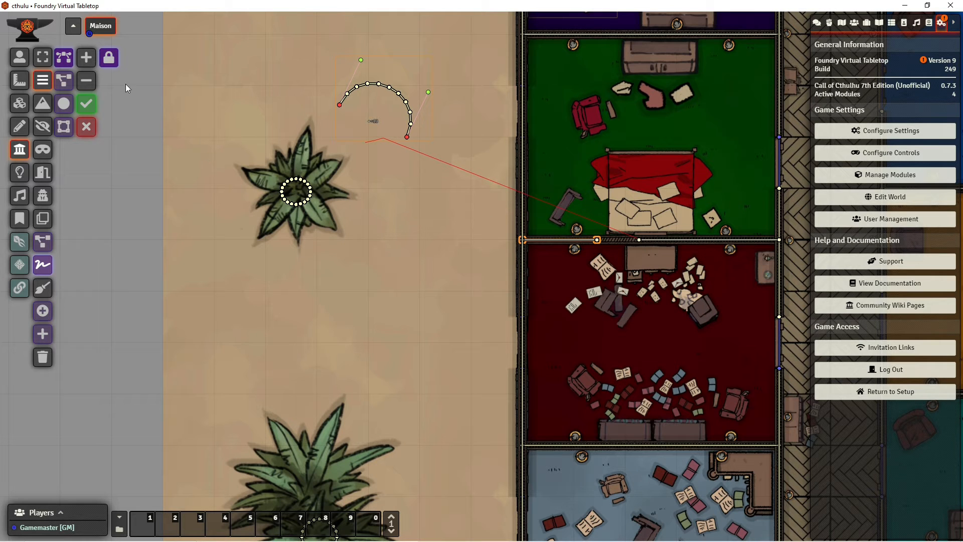
{"action": "left_click", "coordinate": [86, 103]}
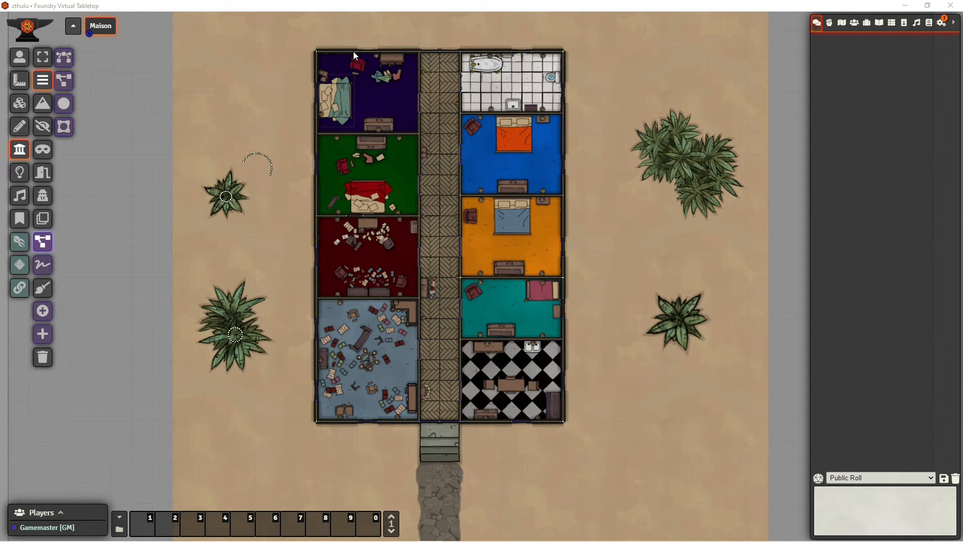
- Permanently delete all wall objects from the scene
{"action": "scroll", "coordinate": [444, 149], "scroll_direction": "up", "scroll_amount": 2}
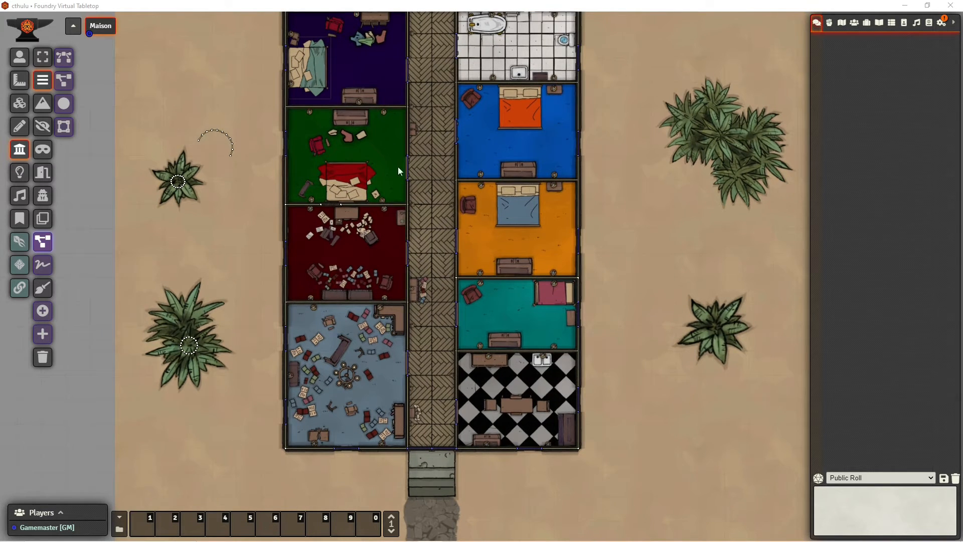
{"action": "scroll", "coordinate": [398, 166], "scroll_direction": "down", "scroll_amount": 2}
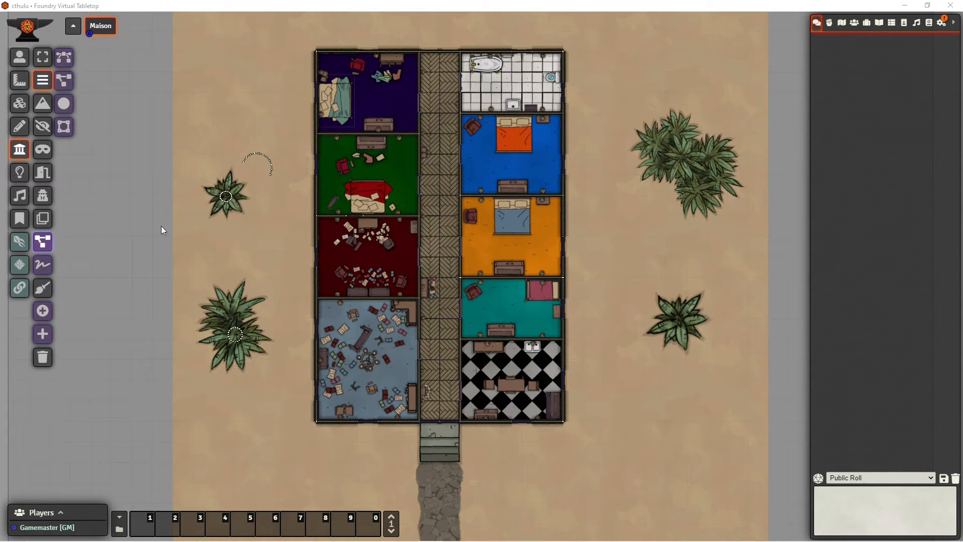
{"action": "left_click", "coordinate": [45, 363]}
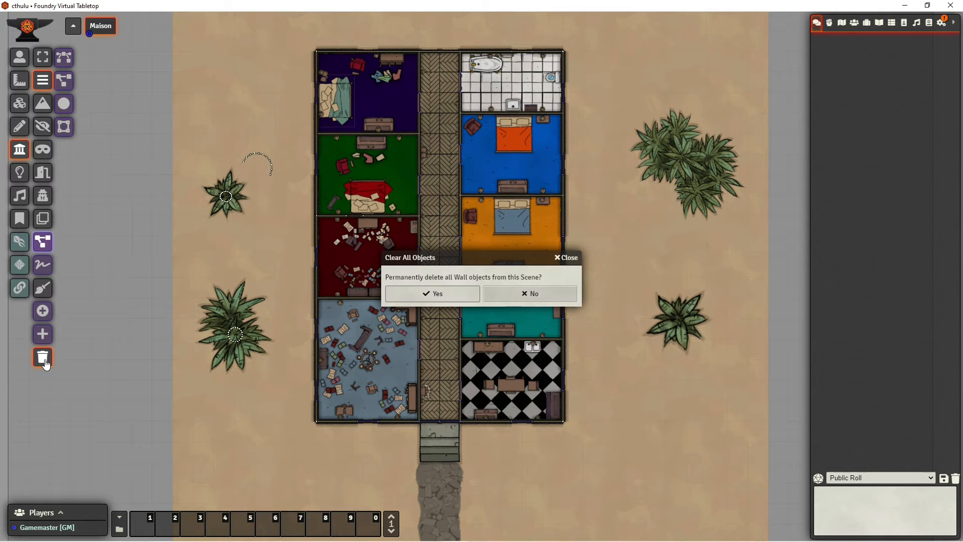
{"action": "left_click", "coordinate": [446, 300]}
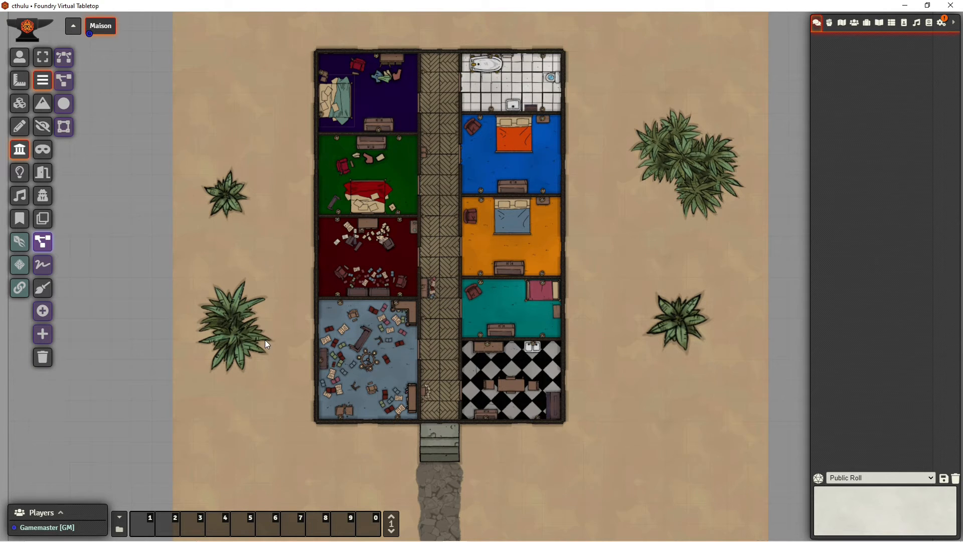
- Draw chained wall segments along the house's south exterior wall from the southwest corner to the southeast corner, with separate segments at the openings
{"action": "scroll", "coordinate": [264, 346], "scroll_direction": "up", "scroll_amount": 3}
{"action": "scroll", "coordinate": [264, 356], "scroll_direction": "down", "scroll_amount": 3}
{"action": "scroll", "coordinate": [264, 357], "scroll_direction": "up", "scroll_amount": 2}
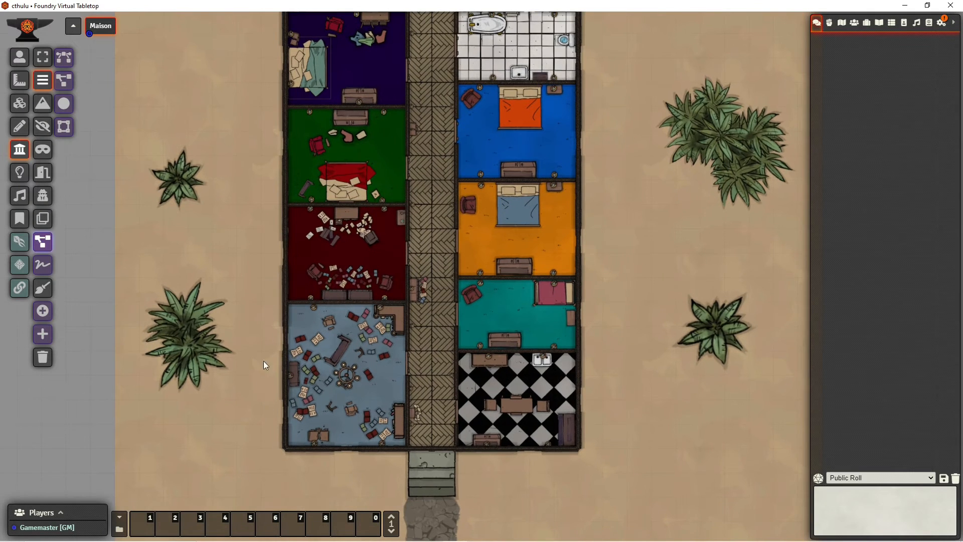
{"action": "left_click_drag", "start_coordinate": [264, 363], "coordinate": [273, 305]}
{"action": "scroll", "coordinate": [253, 325], "scroll_direction": "up", "scroll_amount": 5}
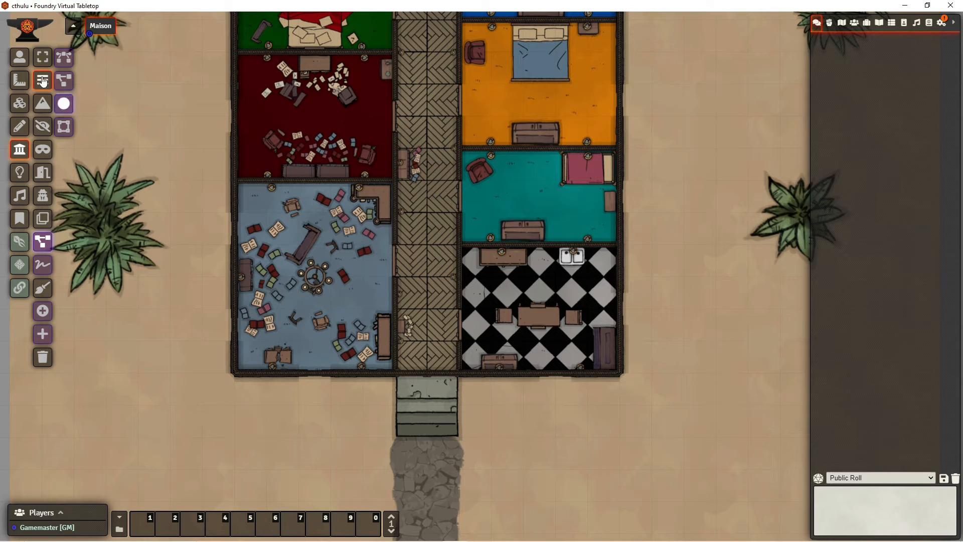
{"action": "scroll", "coordinate": [194, 357], "scroll_direction": "up", "scroll_amount": 4}
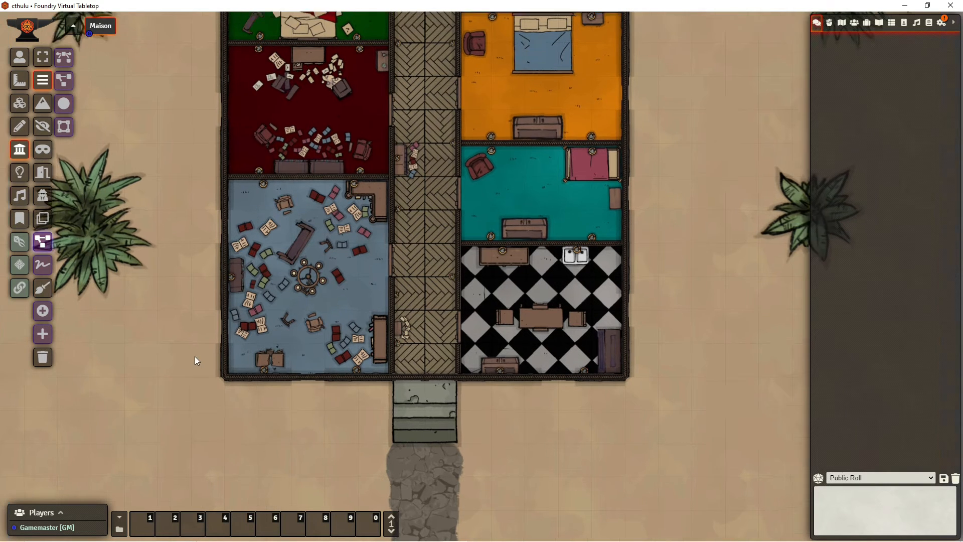
{"action": "left_click_drag", "start_coordinate": [193, 439], "coordinate": [203, 403]}
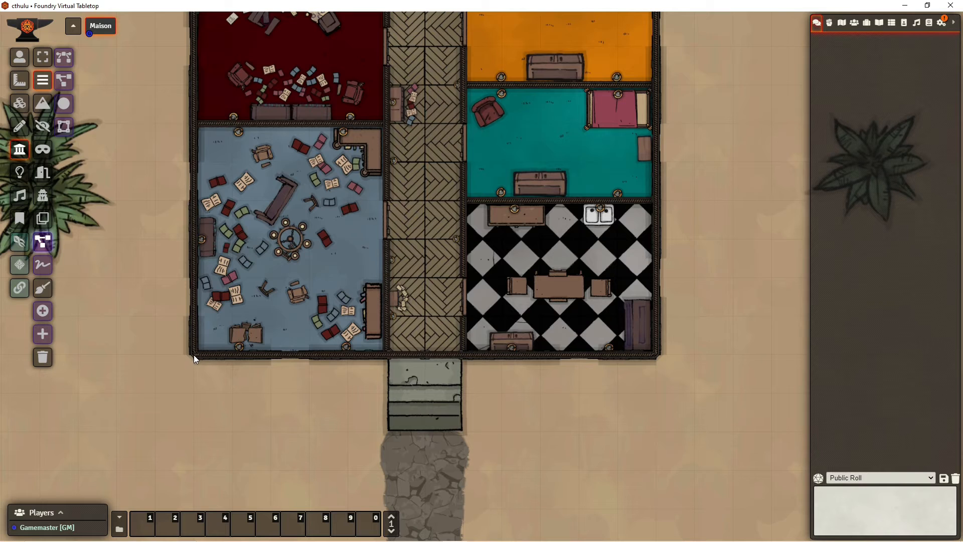
{"action": "left_click_drag", "start_coordinate": [242, 354], "coordinate": [269, 353]}
{"action": "left_click_drag", "start_coordinate": [372, 354], "coordinate": [389, 355]}
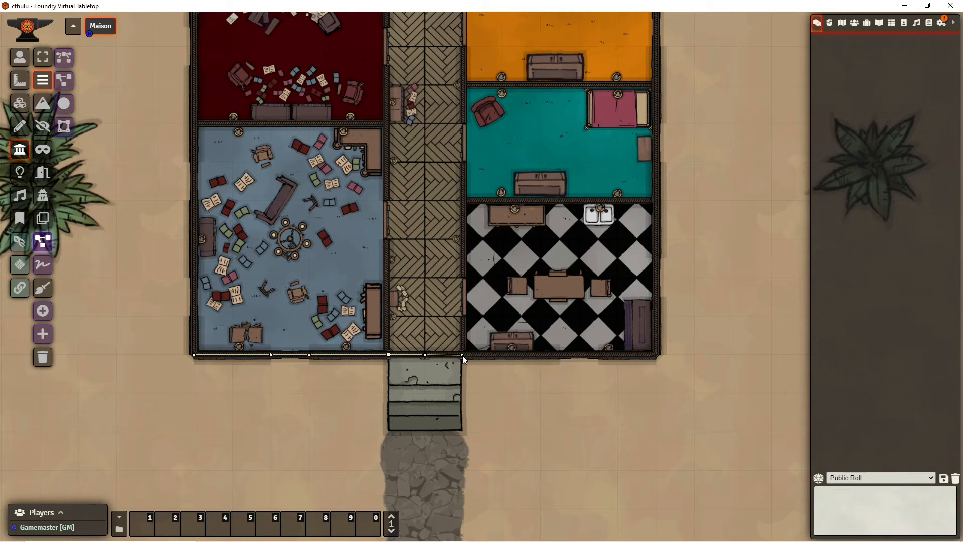
{"action": "left_click_drag", "start_coordinate": [462, 354], "coordinate": [560, 355]}
{"action": "left_click_drag", "start_coordinate": [599, 355], "coordinate": [655, 355]}
- Continue the wall chain north along the east exterior wall past the bathroom, with separate segments for the windows
{"action": "left_click_drag", "start_coordinate": [655, 312], "coordinate": [657, 298]}
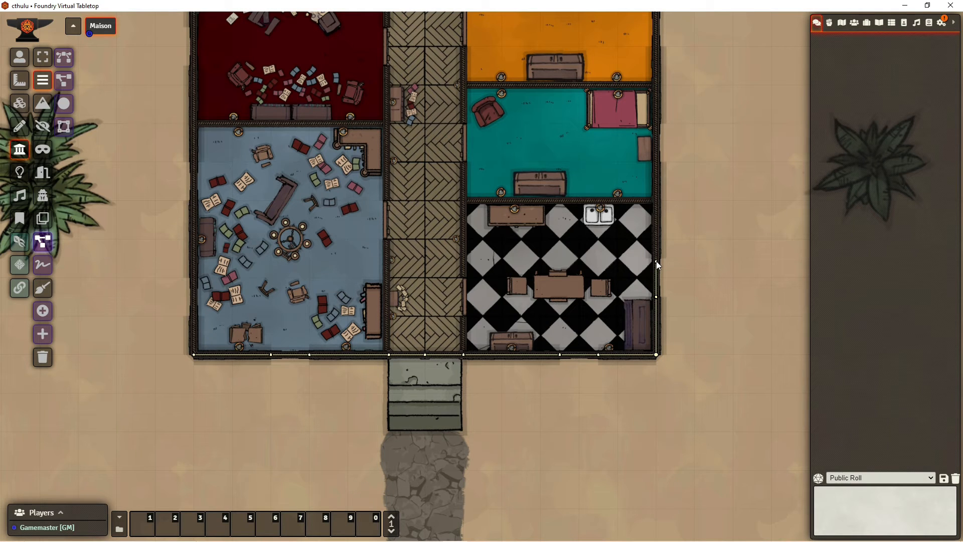
{"action": "left_click_drag", "start_coordinate": [657, 259], "coordinate": [658, 163]}
{"action": "left_click_drag", "start_coordinate": [656, 164], "coordinate": [655, 121]}
{"action": "left_click_drag", "start_coordinate": [654, 82], "coordinate": [655, 277]}
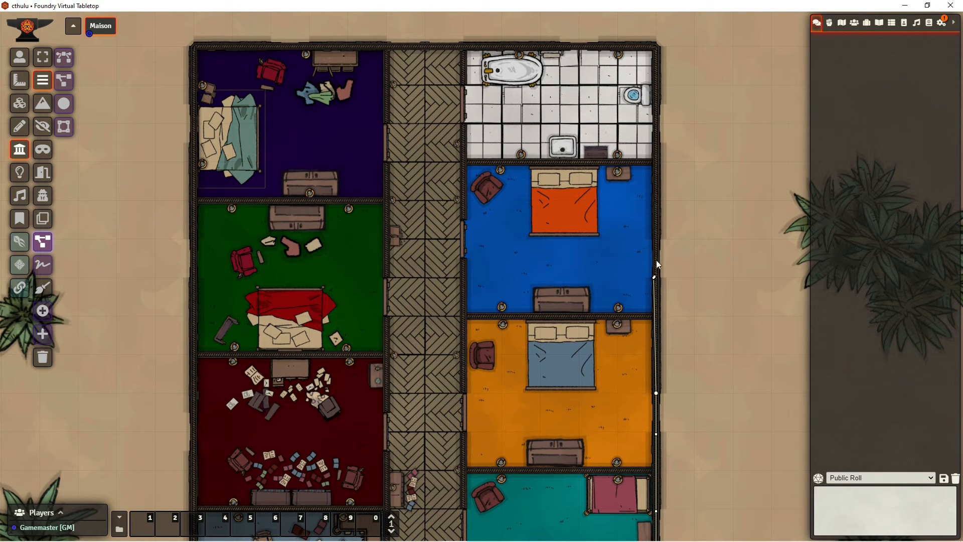
{"action": "left_click_drag", "start_coordinate": [654, 239], "coordinate": [656, 146]}
{"action": "left_click_drag", "start_coordinate": [656, 105], "coordinate": [657, 104]}
- Continue the wall chain around the northeast corner and along the north exterior wall to the northwest corner
{"action": "left_click_drag", "start_coordinate": [656, 105], "coordinate": [600, 45]}
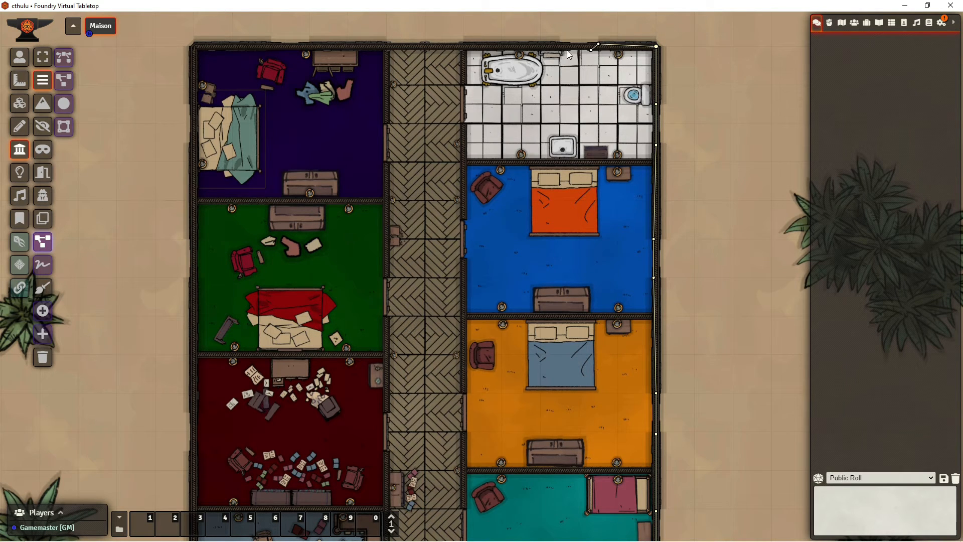
{"action": "left_click_drag", "start_coordinate": [558, 45], "coordinate": [462, 46]}
{"action": "left_click", "coordinate": [388, 47]}
{"action": "left_click", "coordinate": [311, 47]}
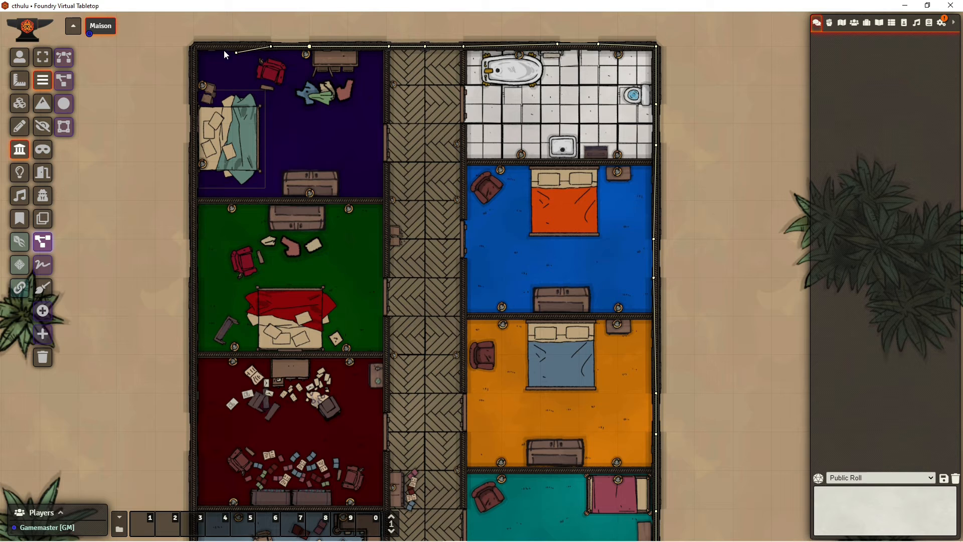
{"action": "left_click", "coordinate": [195, 45]}
- Continue the wall chain south along the west exterior wall, with separate window segments, and close the outline at the southwest corner
{"action": "left_click", "coordinate": [195, 105]}
{"action": "left_click", "coordinate": [193, 238]}
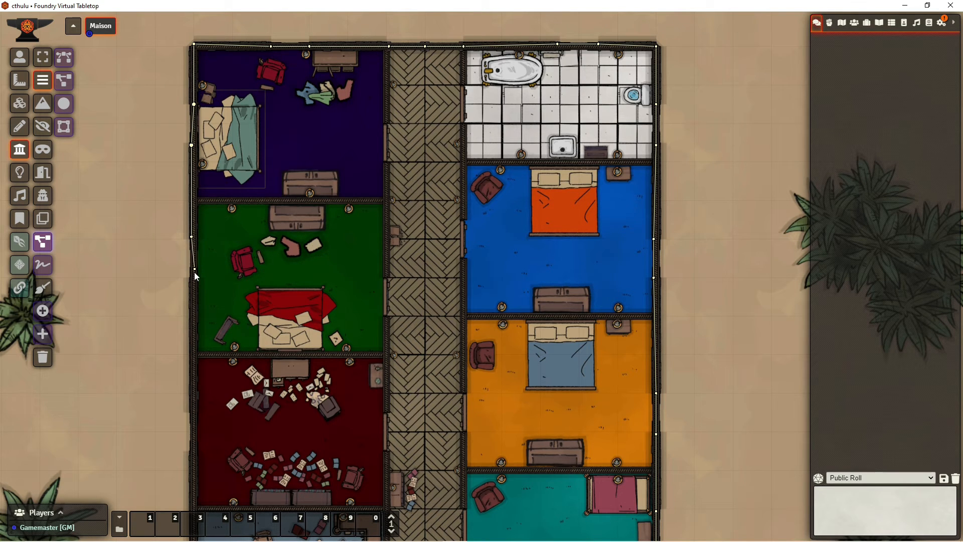
{"action": "left_click", "coordinate": [193, 279]}
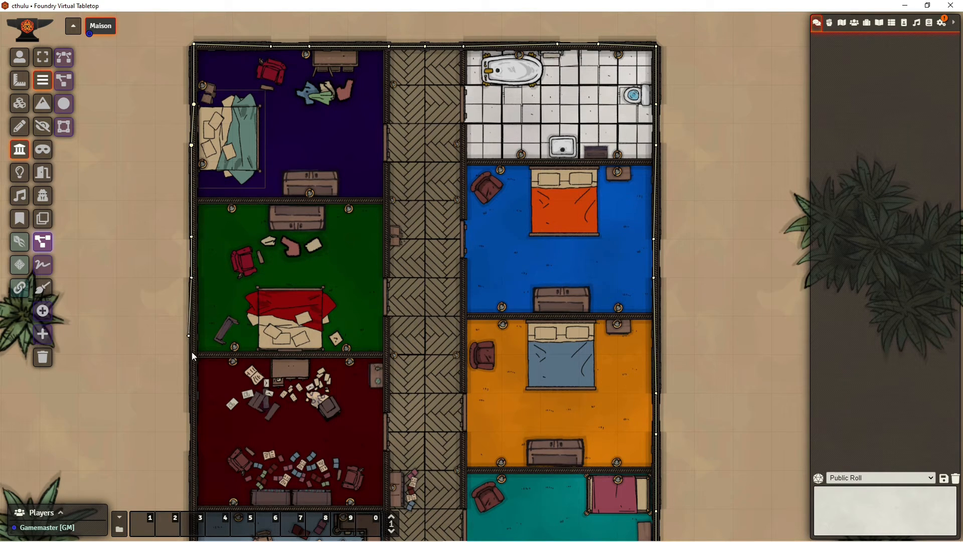
{"action": "left_click", "coordinate": [193, 413]}
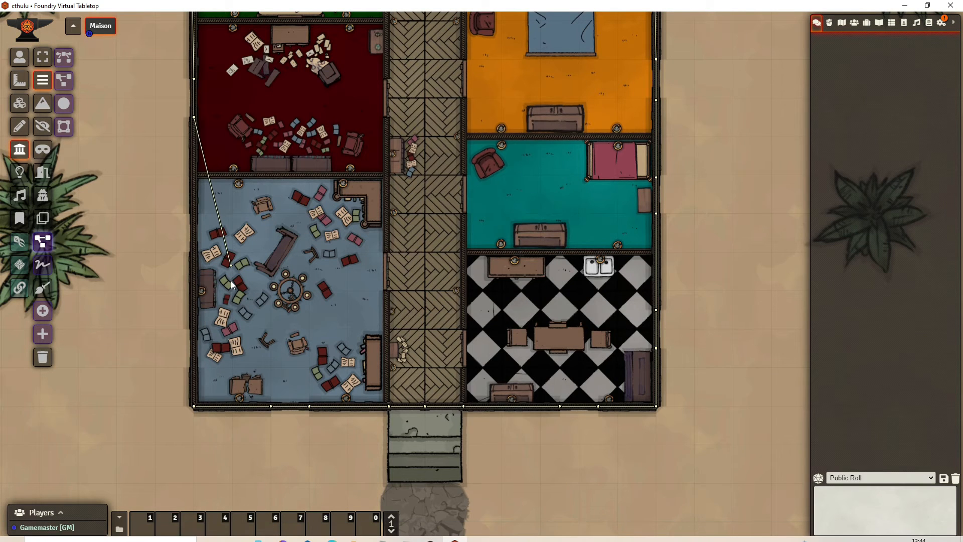
{"action": "left_click", "coordinate": [194, 208]}
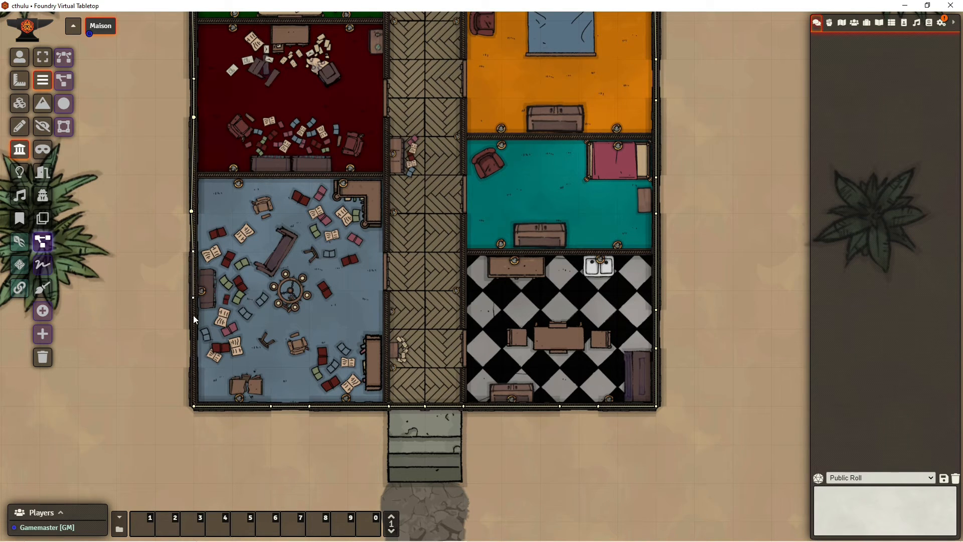
{"action": "left_click", "coordinate": [193, 338]}
{"action": "left_click", "coordinate": [193, 397]}
- Draw walls between the dark red and light blue rooms and down the light blue room's hallway side to the south wall
{"action": "left_click_drag", "start_coordinate": [274, 172], "coordinate": [385, 252]}
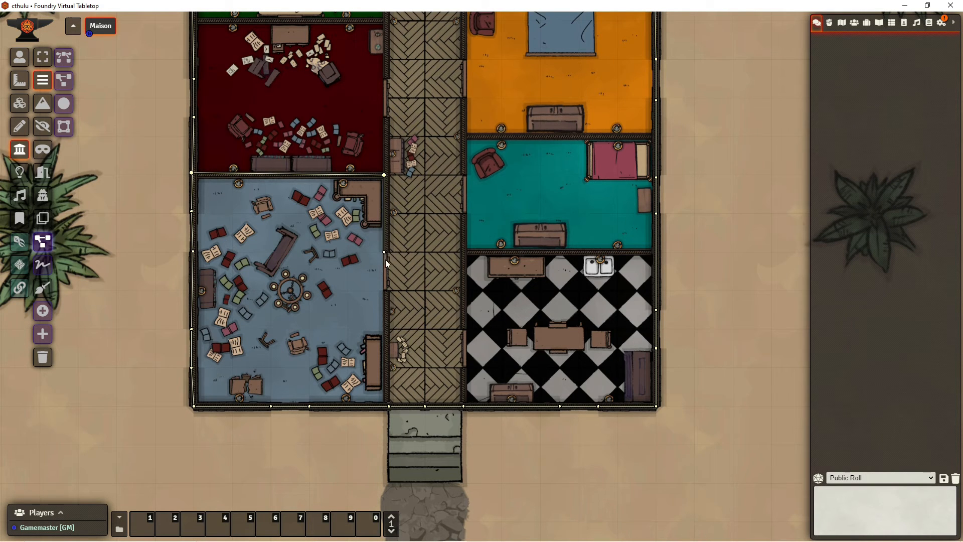
{"action": "left_click_drag", "start_coordinate": [385, 291], "coordinate": [414, 387]}
{"action": "right_click", "coordinate": [396, 314]}
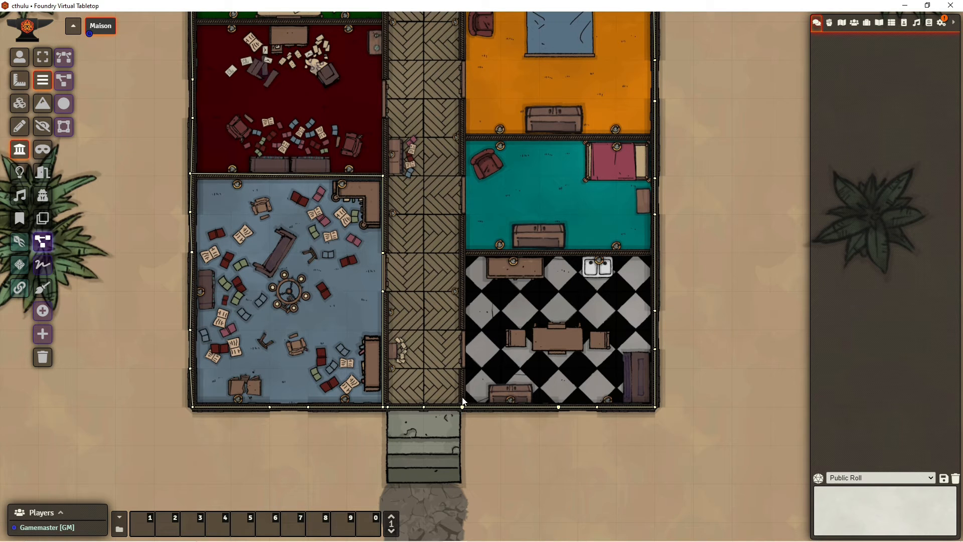
{"action": "left_click_drag", "start_coordinate": [463, 383], "coordinate": [463, 374]}
{"action": "key", "text": "Up"}
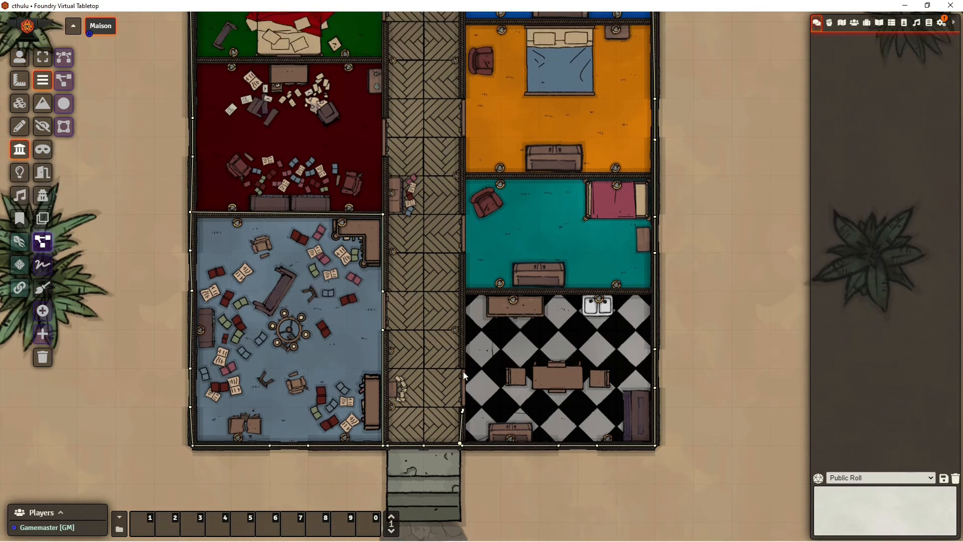
{"action": "key", "text": "Escape"}
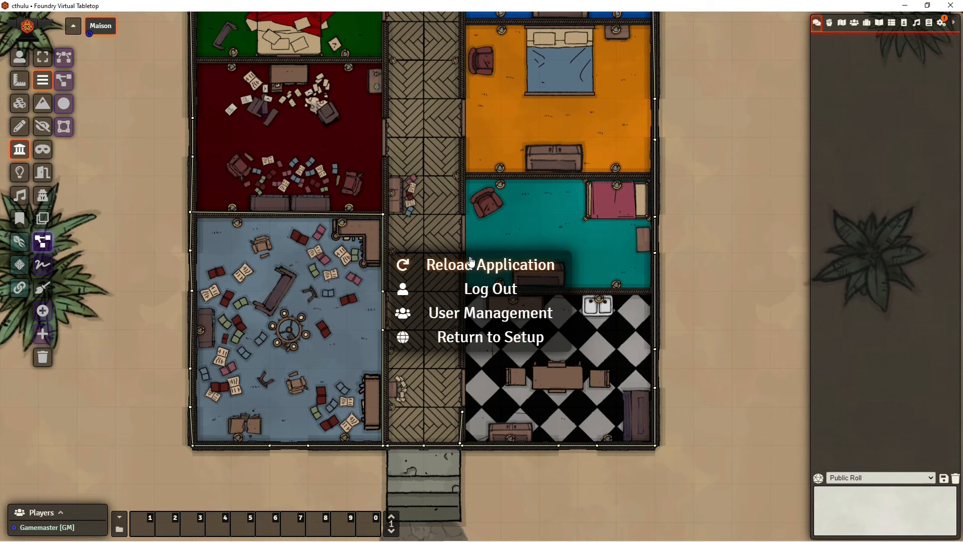
{"action": "key", "text": "Escape"}
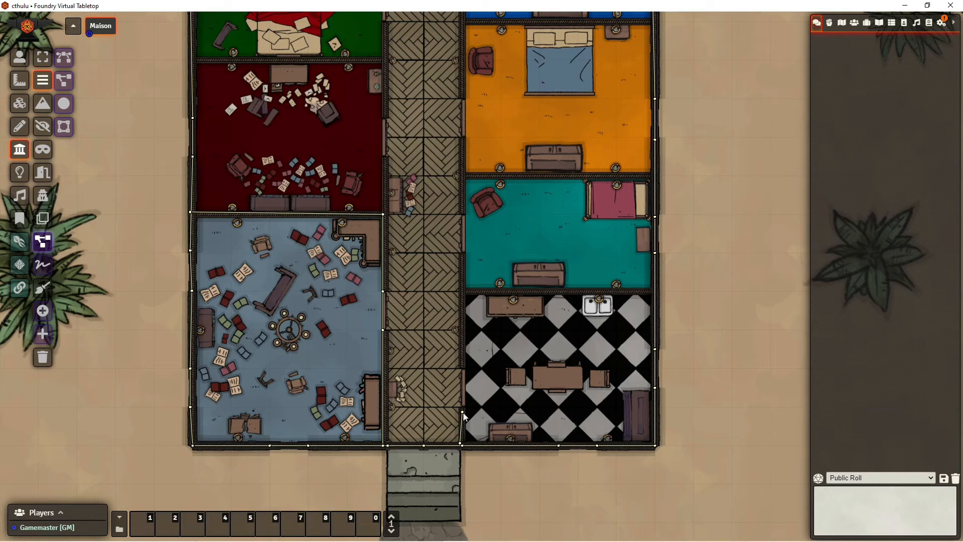
{"action": "left_click", "coordinate": [463, 414]}
{"action": "key", "text": "Delete"}
- Draw chained wall segments along the hallway's east wall from the south exterior wall to the north one, with separate segments at the doors
{"action": "scroll", "coordinate": [461, 447], "scroll_direction": "up", "scroll_amount": 2}
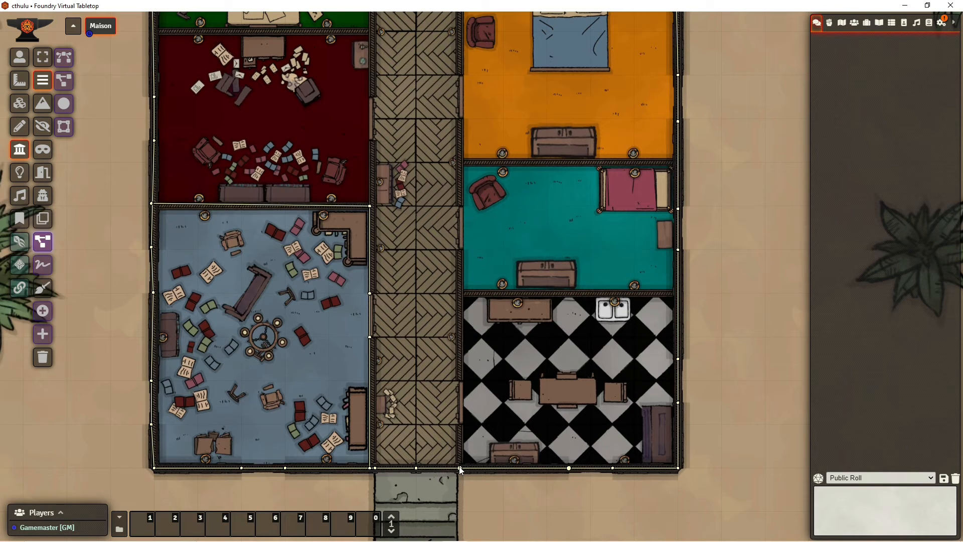
{"action": "left_click_drag", "start_coordinate": [461, 443], "coordinate": [461, 376]}
{"action": "left_click", "coordinate": [459, 381]}
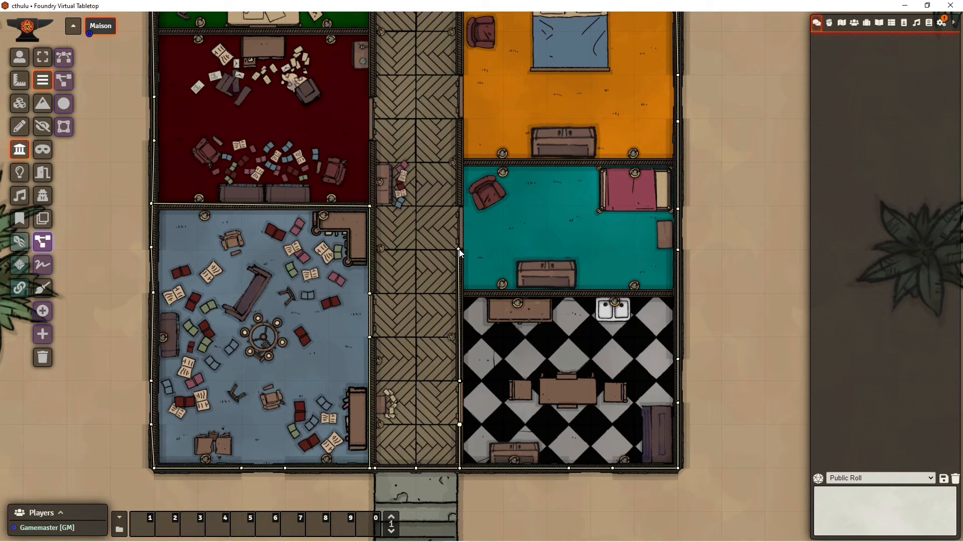
{"action": "left_click", "coordinate": [460, 250]}
{"action": "left_click", "coordinate": [459, 206]}
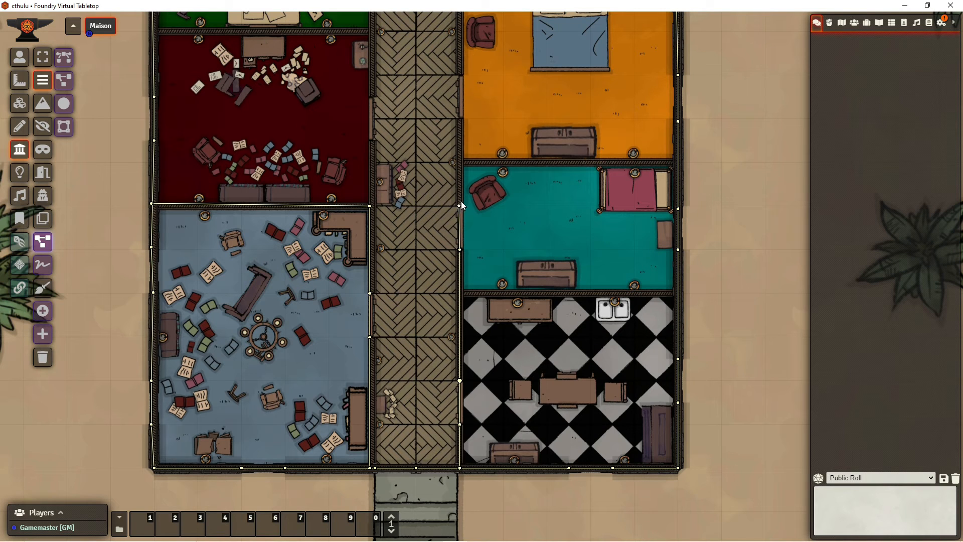
{"action": "left_click", "coordinate": [460, 118]}
{"action": "left_click", "coordinate": [459, 74]}
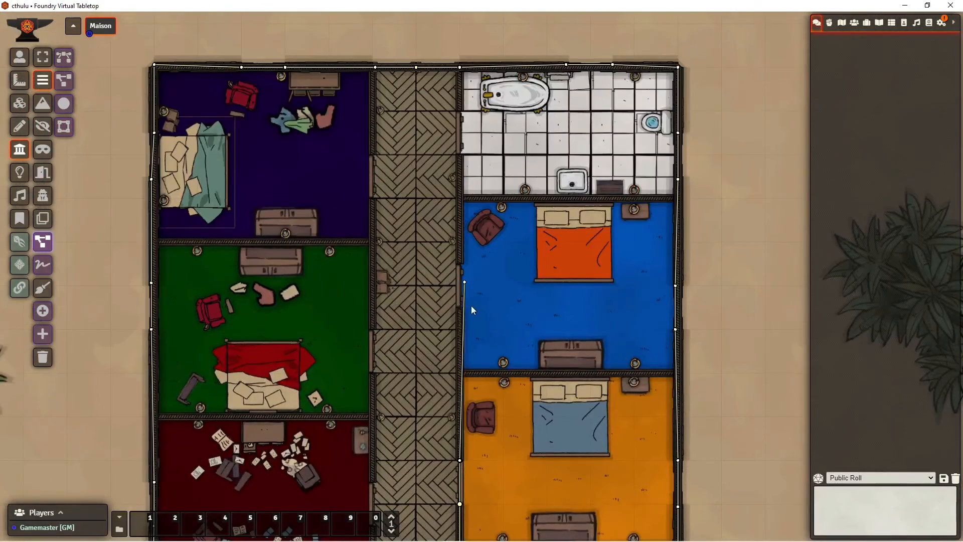
{"action": "left_click", "coordinate": [459, 309]}
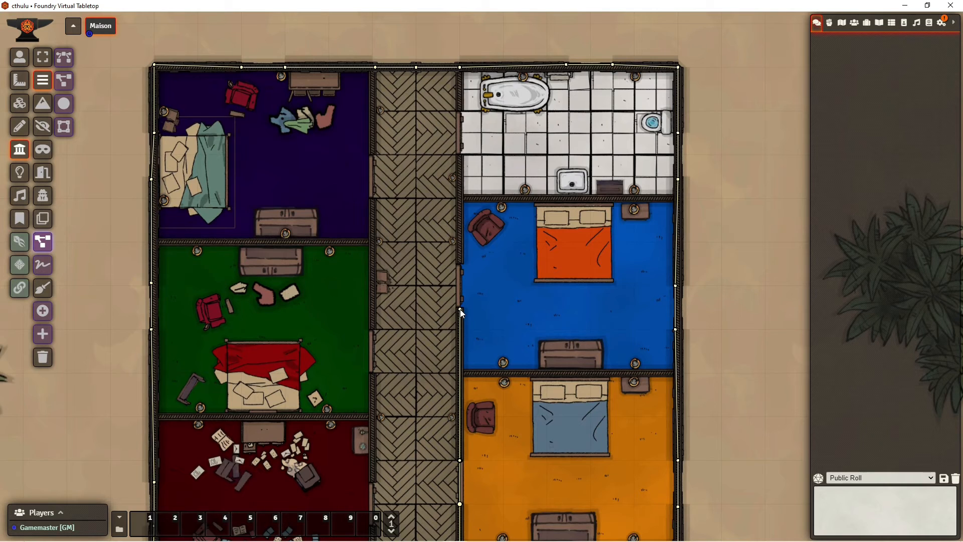
{"action": "left_click", "coordinate": [459, 264]}
{"action": "left_click", "coordinate": [460, 114]}
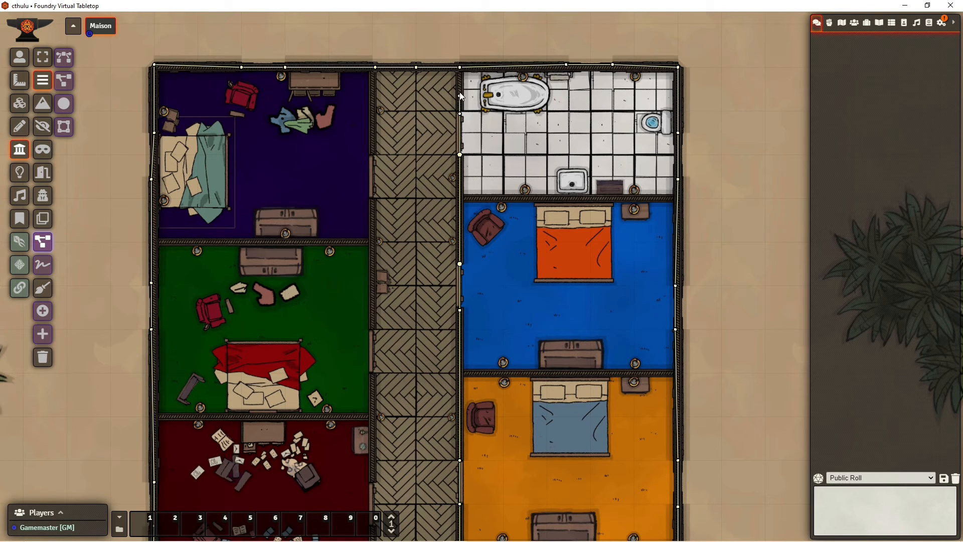
{"action": "left_click", "coordinate": [459, 67]}
{"action": "right_click", "coordinate": [475, 180]}
- Draw the partition walls between the bathroom and blue room and between the blue and orange rooms
{"action": "left_click_drag", "start_coordinate": [460, 197], "coordinate": [678, 199]}
{"action": "right_click", "coordinate": [621, 324]}
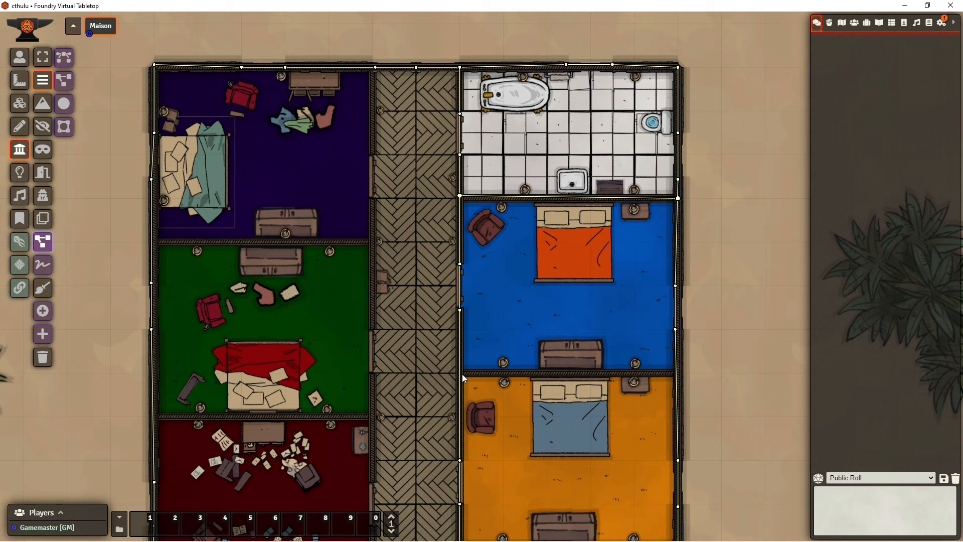
{"action": "left_click_drag", "start_coordinate": [467, 375], "coordinate": [678, 374]}
{"action": "right_click", "coordinate": [677, 374]}
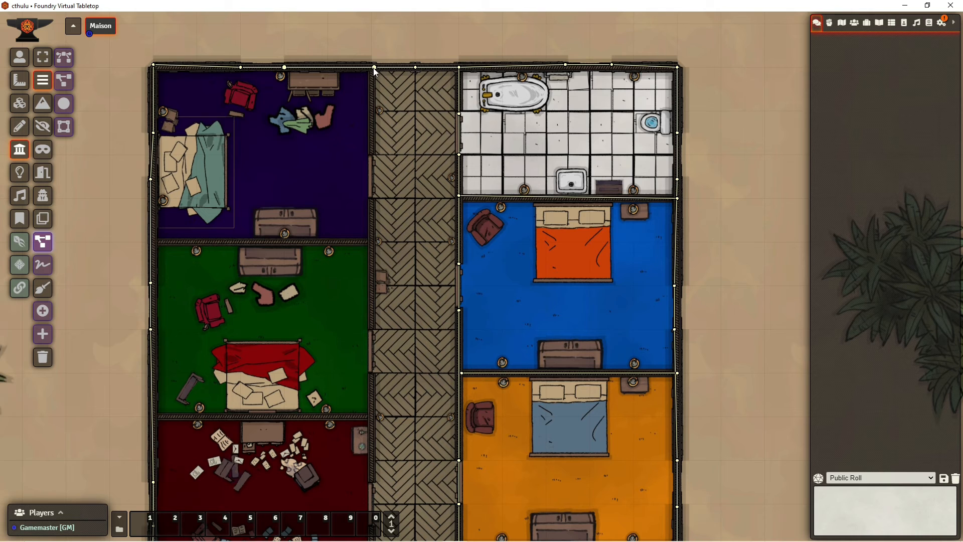
- Draw chained wall segments along the hallway's west wall beside the purple, green and dark red rooms, with separate segments at the doors
{"action": "left_click_drag", "start_coordinate": [372, 115], "coordinate": [372, 155]}
{"action": "left_click_drag", "start_coordinate": [371, 154], "coordinate": [372, 197]}
{"action": "left_click_drag", "start_coordinate": [376, 276], "coordinate": [369, 341]}
{"action": "left_click_drag", "start_coordinate": [369, 376], "coordinate": [372, 479]}
{"action": "left_click_drag", "start_coordinate": [372, 479], "coordinate": [350, 423]}
{"action": "scroll", "coordinate": [363, 341], "scroll_direction": "down", "scroll_amount": 2}
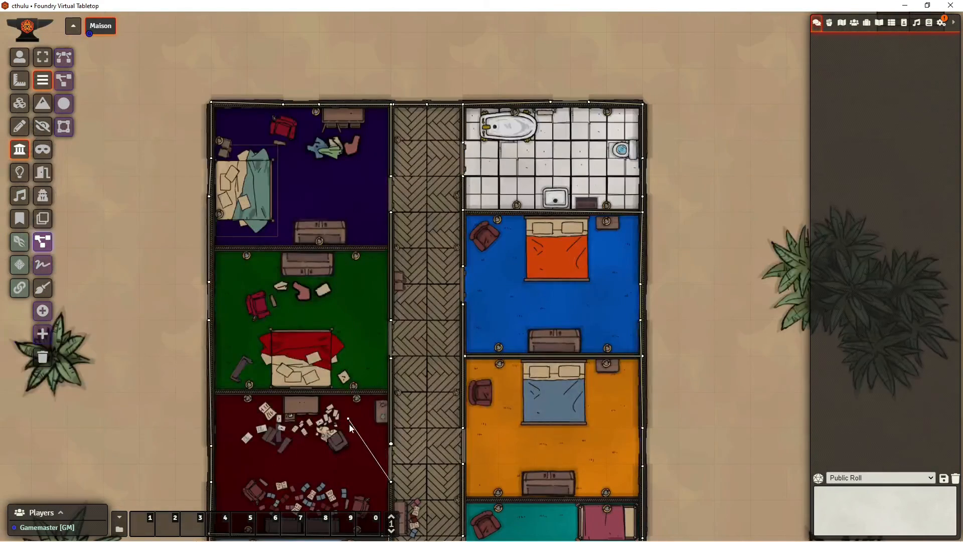
{"action": "scroll", "coordinate": [369, 486], "scroll_direction": "down", "scroll_amount": 1}
{"action": "left_click_drag", "start_coordinate": [369, 487], "coordinate": [347, 236]}
{"action": "scroll", "coordinate": [363, 87], "scroll_direction": "up", "scroll_amount": 4}
{"action": "scroll", "coordinate": [323, 107], "scroll_direction": "down", "scroll_amount": 9}
{"action": "scroll", "coordinate": [292, 179], "scroll_direction": "up", "scroll_amount": 2}
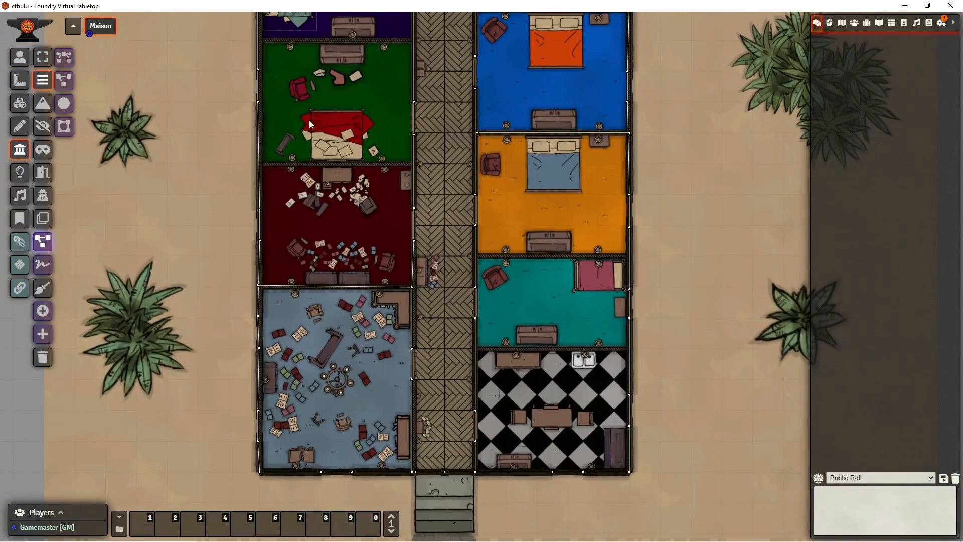
- Draw the partition walls between the green and dark red rooms and between the purple and green rooms
{"action": "scroll", "coordinate": [309, 123], "scroll_direction": "down", "scroll_amount": 4}
{"action": "scroll", "coordinate": [437, 212], "scroll_direction": "up", "scroll_amount": 1}
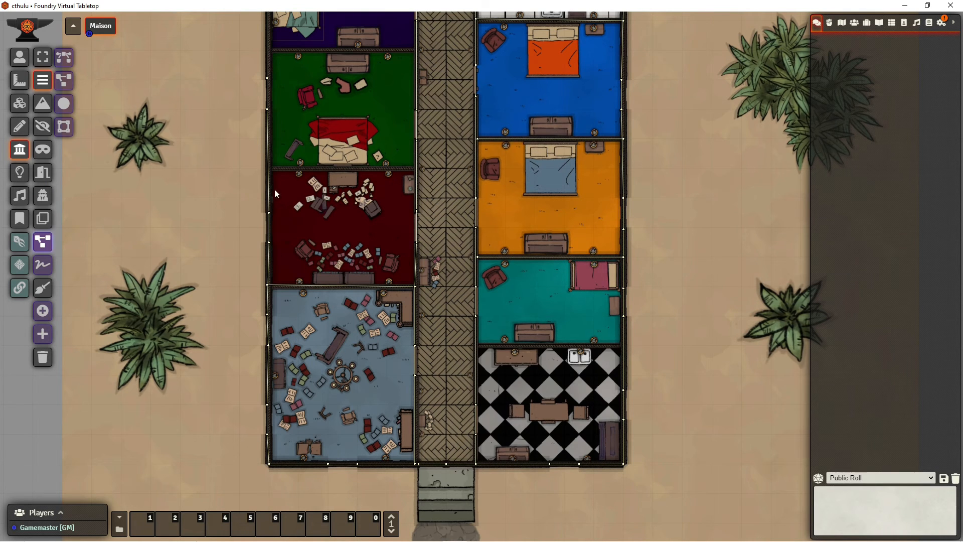
{"action": "left_click_drag", "start_coordinate": [269, 166], "coordinate": [416, 168]}
{"action": "left_click_drag", "start_coordinate": [377, 93], "coordinate": [378, 246]}
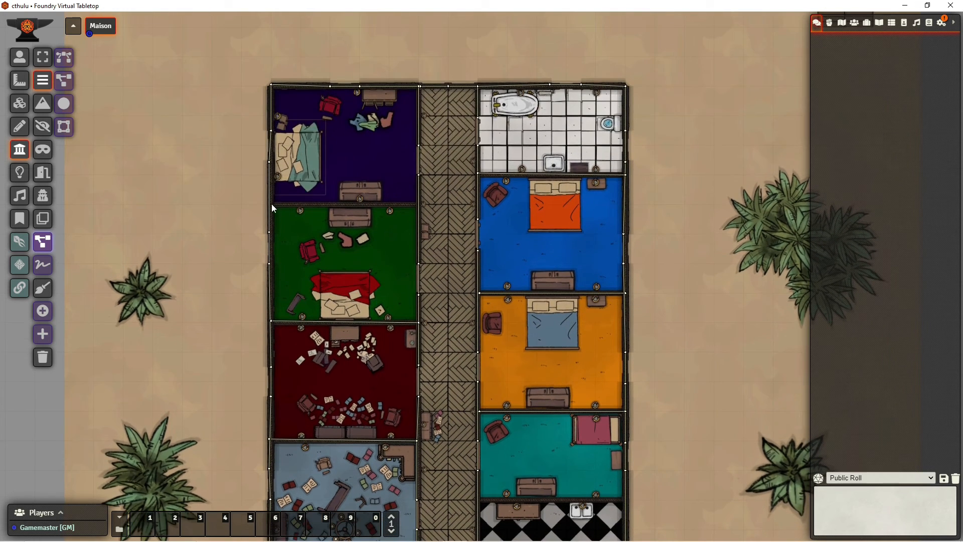
{"action": "left_click_drag", "start_coordinate": [375, 204], "coordinate": [418, 205]}
- Open the configuration of the window segment in the kitchen's south wall and move it clear of that wall
{"action": "scroll", "coordinate": [424, 211], "scroll_direction": "down", "scroll_amount": 6}
{"action": "scroll", "coordinate": [408, 329], "scroll_direction": "down", "scroll_amount": 3}
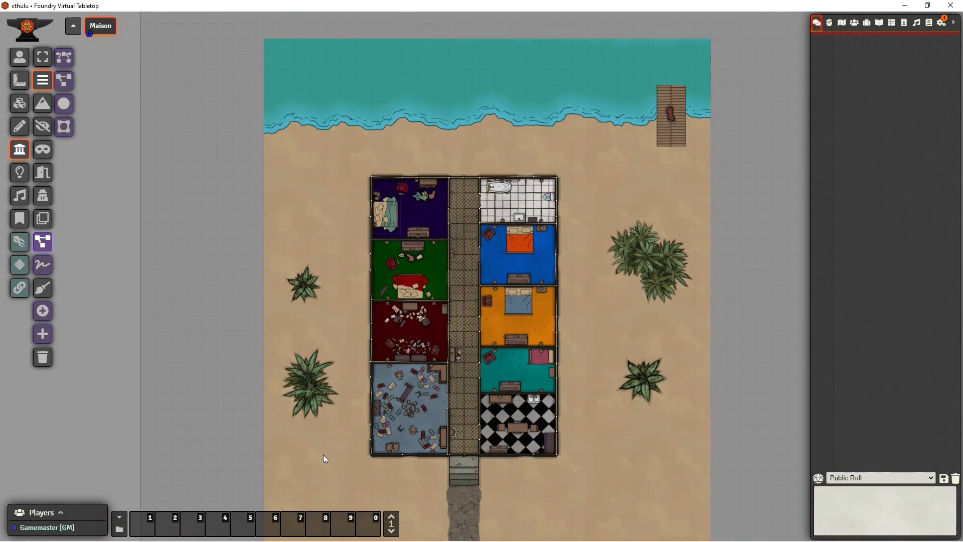
{"action": "scroll", "coordinate": [323, 455], "scroll_direction": "up", "scroll_amount": 2}
{"action": "left_click_drag", "start_coordinate": [303, 257], "coordinate": [305, 108]}
{"action": "scroll", "coordinate": [434, 242], "scroll_direction": "up", "scroll_amount": 8}
{"action": "scroll", "coordinate": [406, 267], "scroll_direction": "up", "scroll_amount": 4}
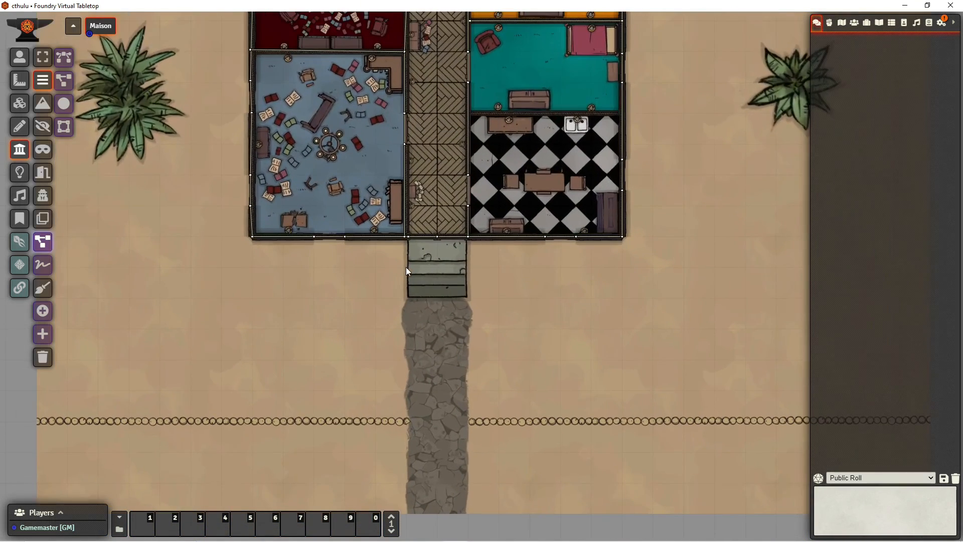
{"action": "scroll", "coordinate": [409, 279], "scroll_direction": "up", "scroll_amount": 1}
{"action": "left_click_drag", "start_coordinate": [383, 242], "coordinate": [314, 303]}
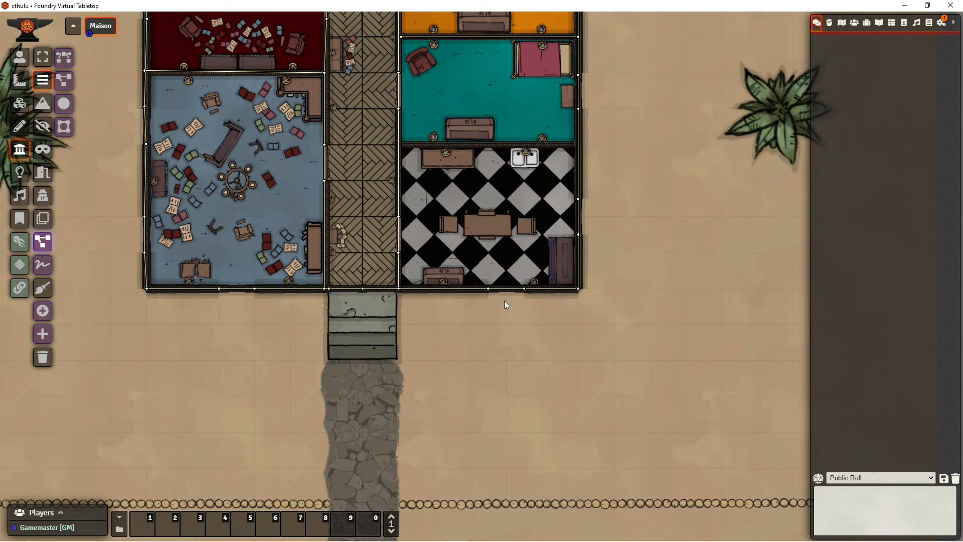
{"action": "scroll", "coordinate": [506, 316], "scroll_direction": "up", "scroll_amount": 1}
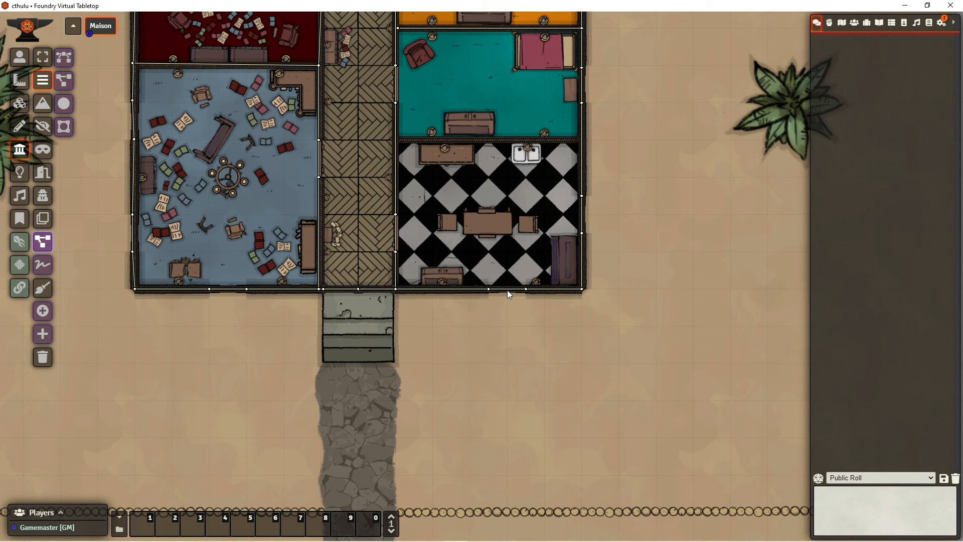
{"action": "left_click", "coordinate": [488, 289]}
{"action": "double_click", "coordinate": [489, 290]}
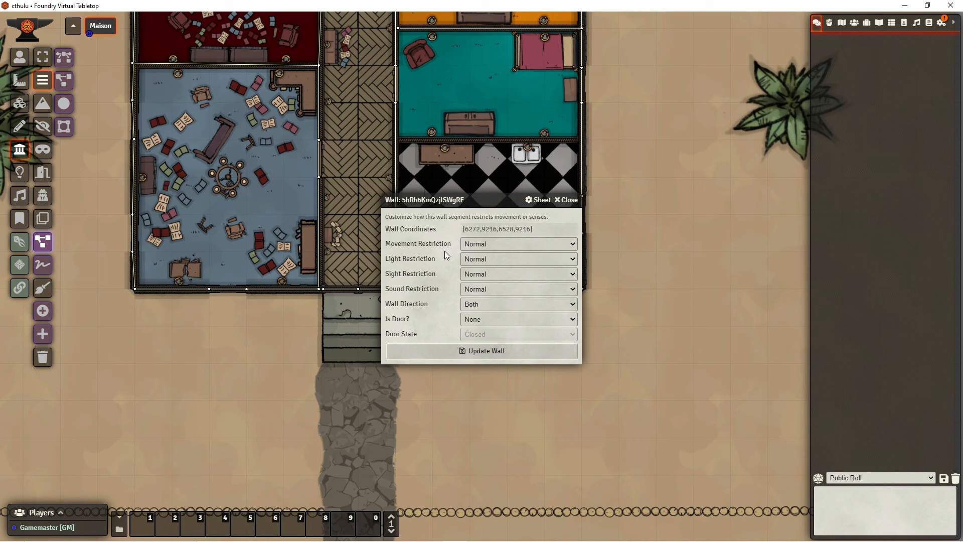
{"action": "left_click_drag", "start_coordinate": [500, 203], "coordinate": [579, 186]}
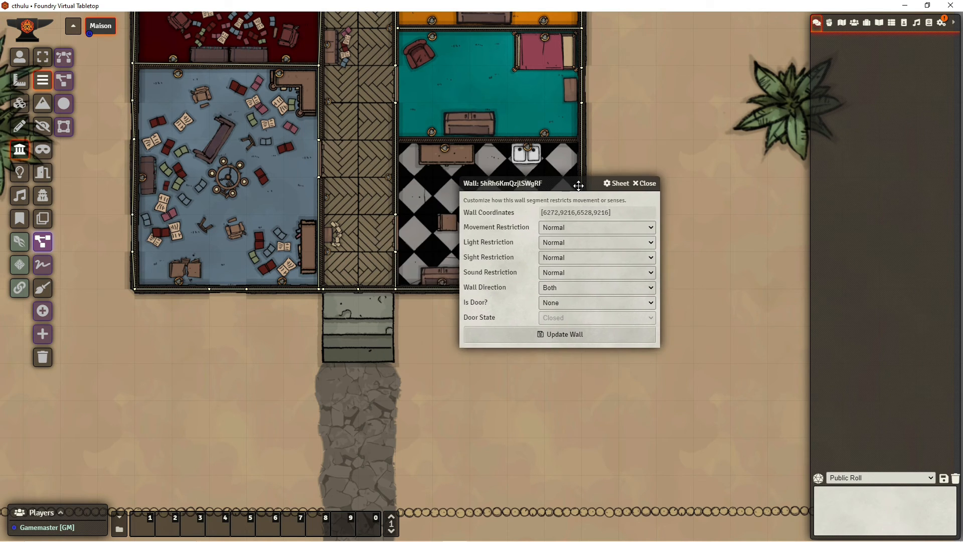
- Set the kitchen's south window segment to Light Restriction None and Sight Restriction None, and update the wall
{"action": "left_click", "coordinate": [555, 262]}
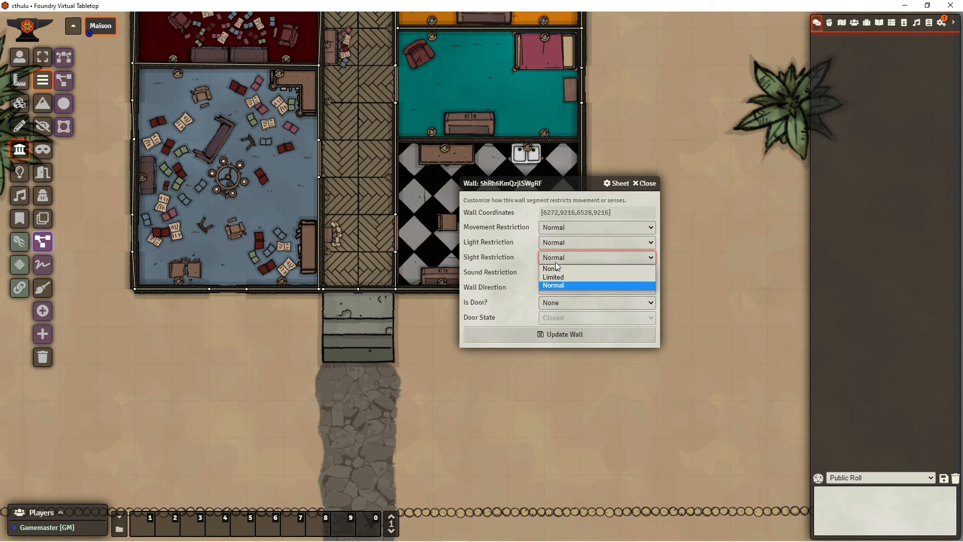
{"action": "left_click", "coordinate": [555, 195]}
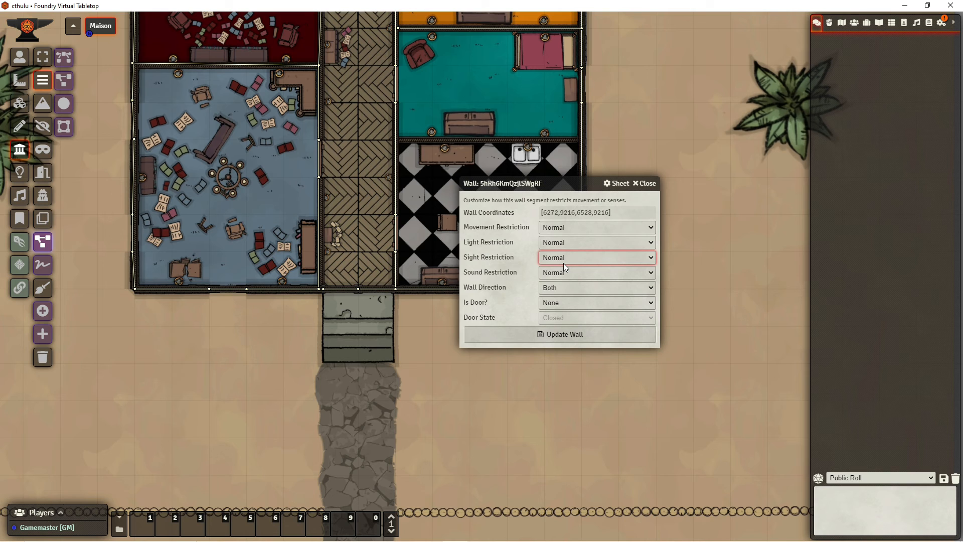
{"action": "left_click", "coordinate": [583, 227]}
{"action": "left_click", "coordinate": [583, 227]}
{"action": "left_click", "coordinate": [552, 244]}
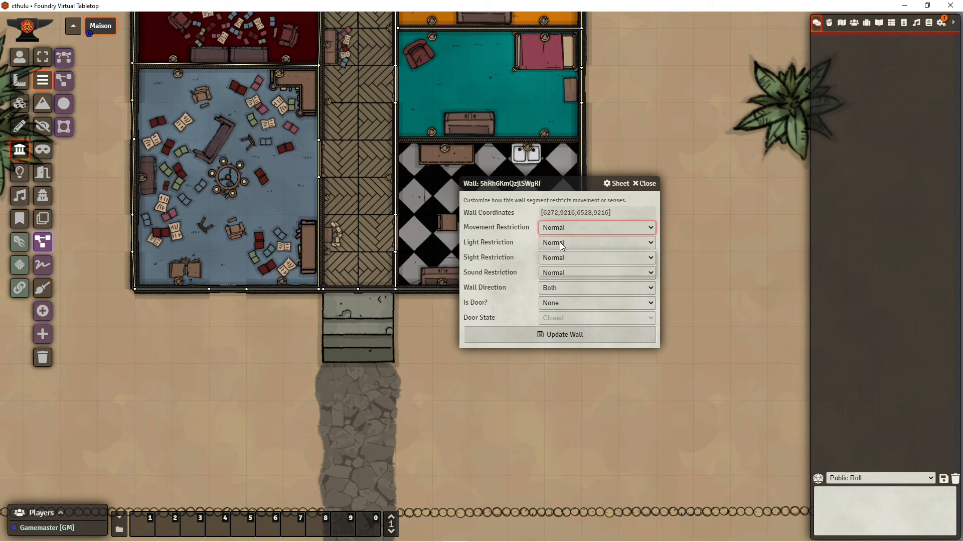
{"action": "left_click", "coordinate": [556, 253]}
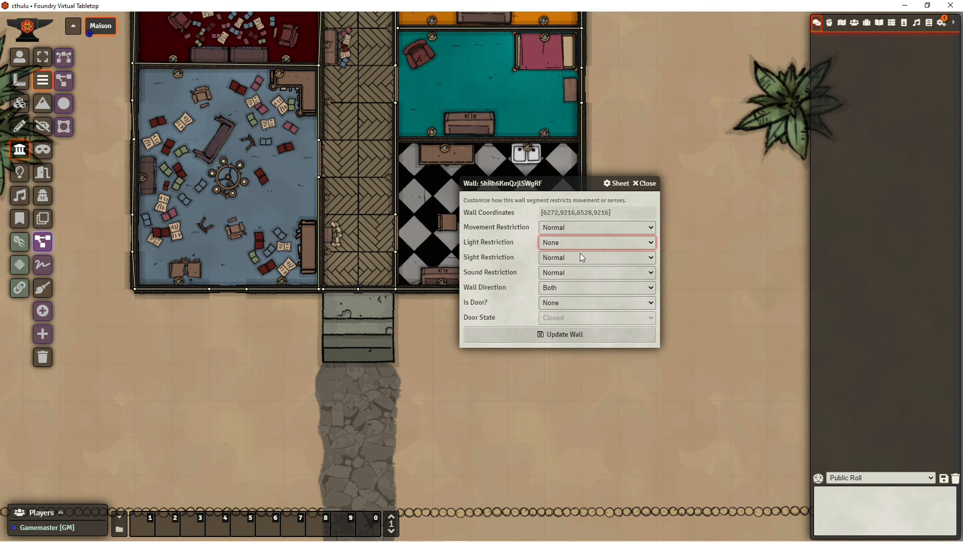
{"action": "left_click", "coordinate": [574, 258]}
{"action": "left_click", "coordinate": [564, 274]}
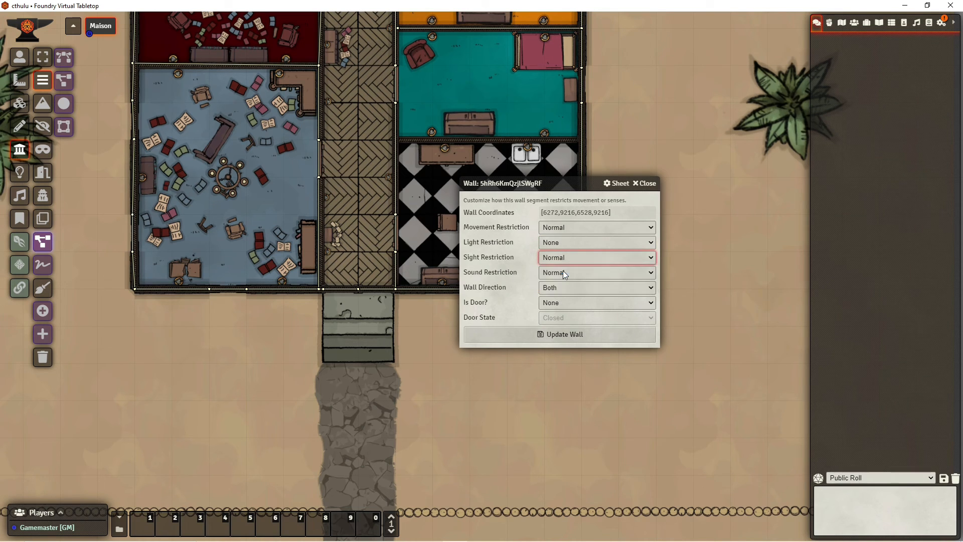
{"action": "left_click", "coordinate": [547, 333]}
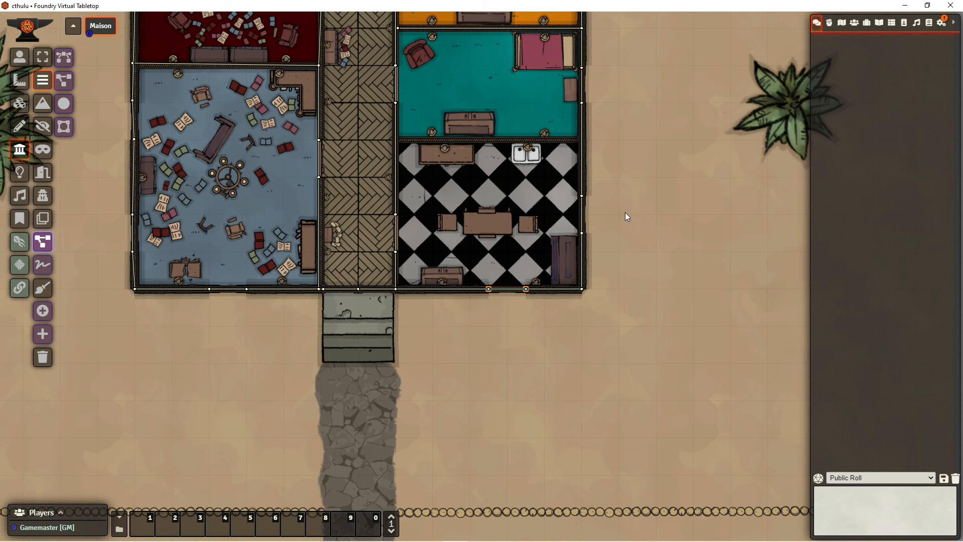
- Set Light Restriction and Sight Restriction to None on the window segment in the kitchen's east wall
{"action": "left_click_drag", "start_coordinate": [630, 165], "coordinate": [563, 296]}
{"action": "left_click", "coordinate": [531, 356]}
{"action": "double_click", "coordinate": [531, 317]}
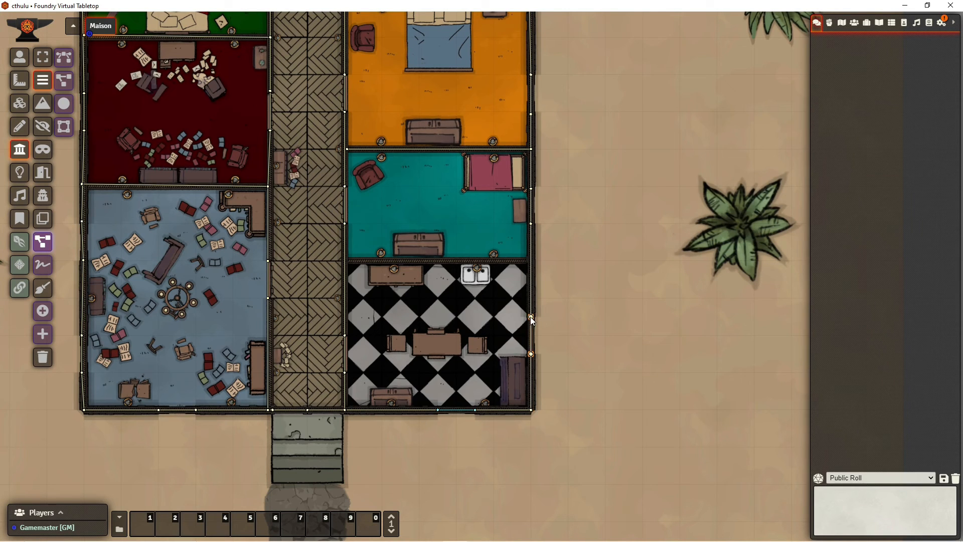
{"action": "left_click", "coordinate": [487, 259]}
{"action": "left_click", "coordinate": [485, 273]}
{"action": "left_click", "coordinate": [490, 272]}
{"action": "left_click", "coordinate": [486, 285]}
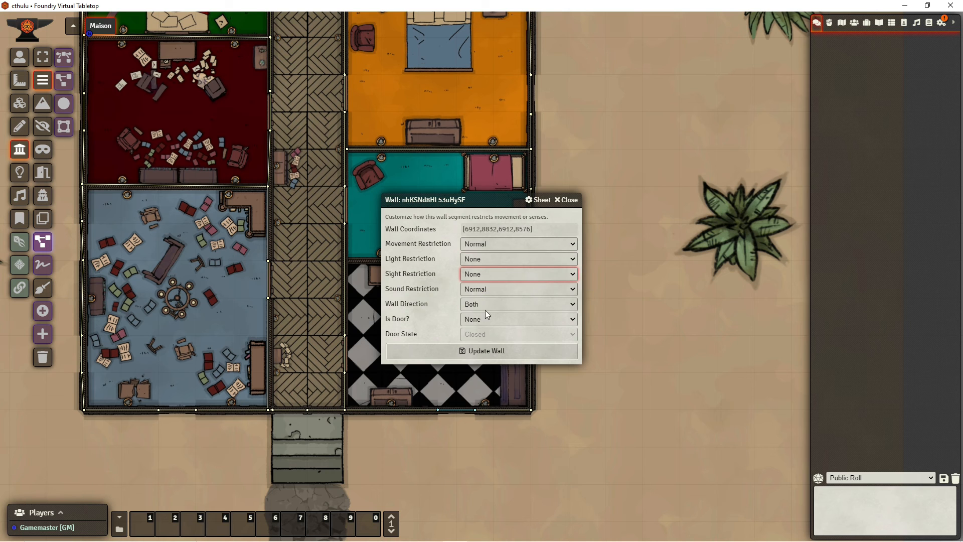
{"action": "left_click", "coordinate": [488, 361]}
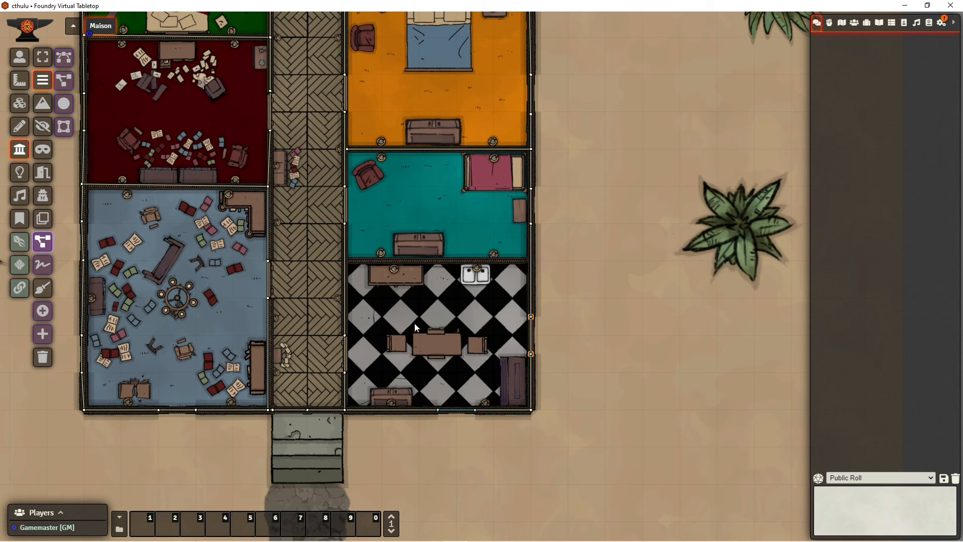
- Turn the door segment between the hallway and the kitchen into a regular Door
{"action": "left_click_drag", "start_coordinate": [548, 275], "coordinate": [743, 267]}
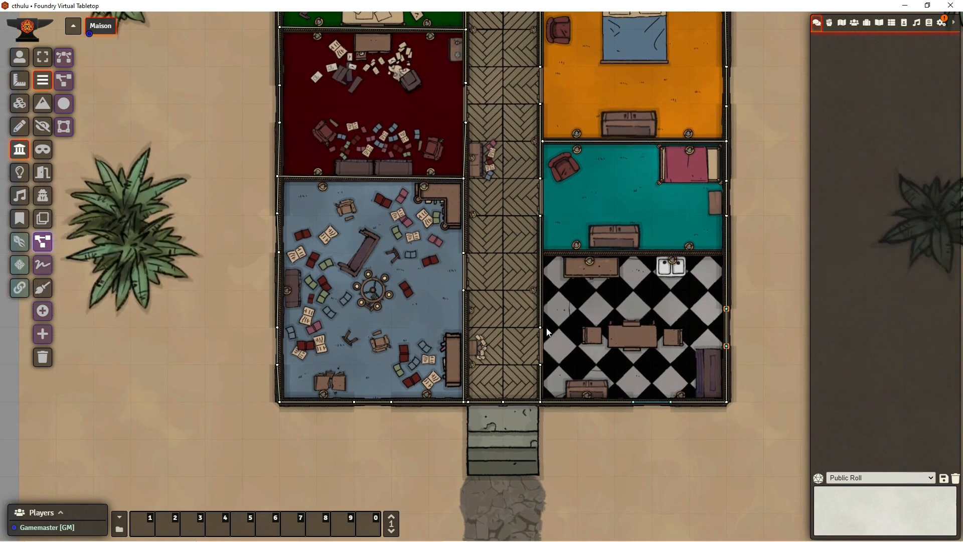
{"action": "left_click", "coordinate": [541, 365]}
{"action": "double_click", "coordinate": [541, 366]}
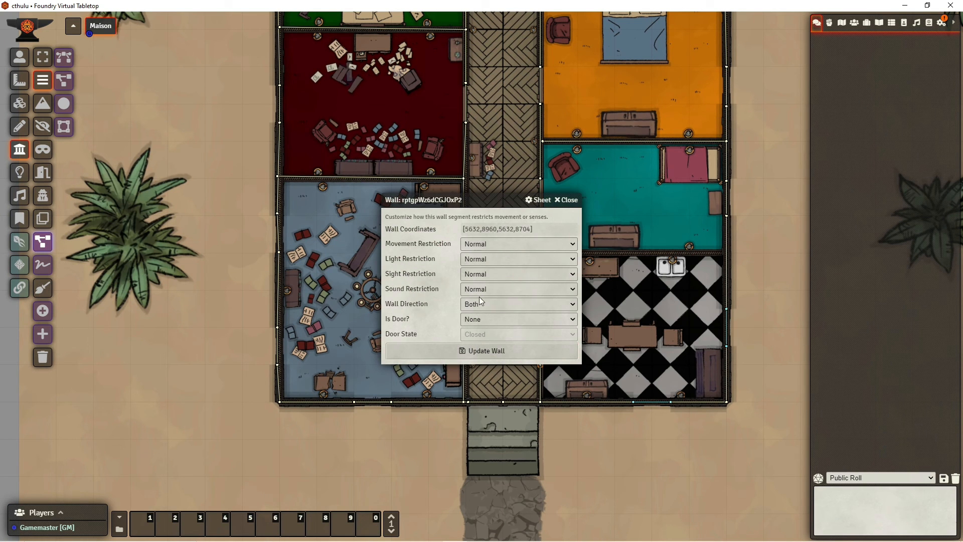
{"action": "left_click", "coordinate": [480, 318]}
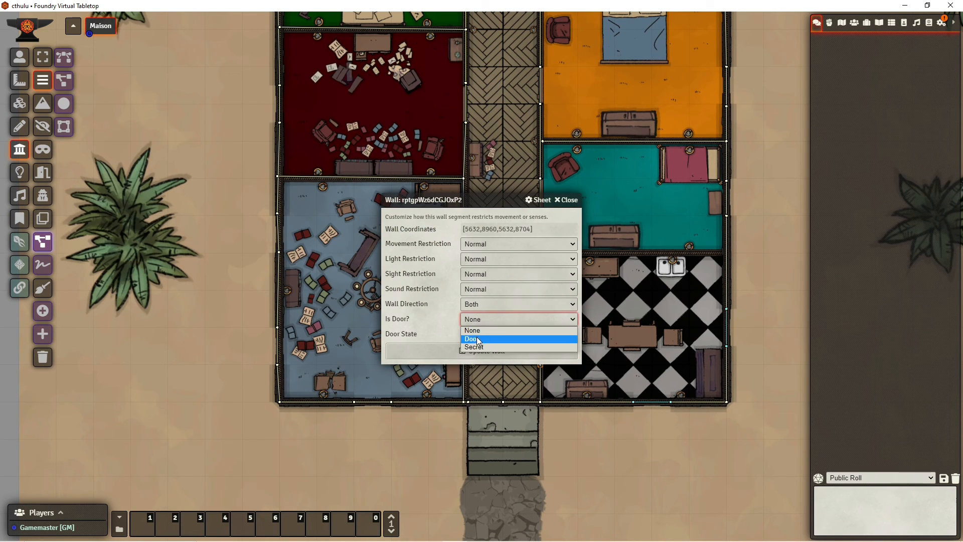
{"action": "left_click", "coordinate": [478, 339]}
{"action": "left_click", "coordinate": [477, 354]}
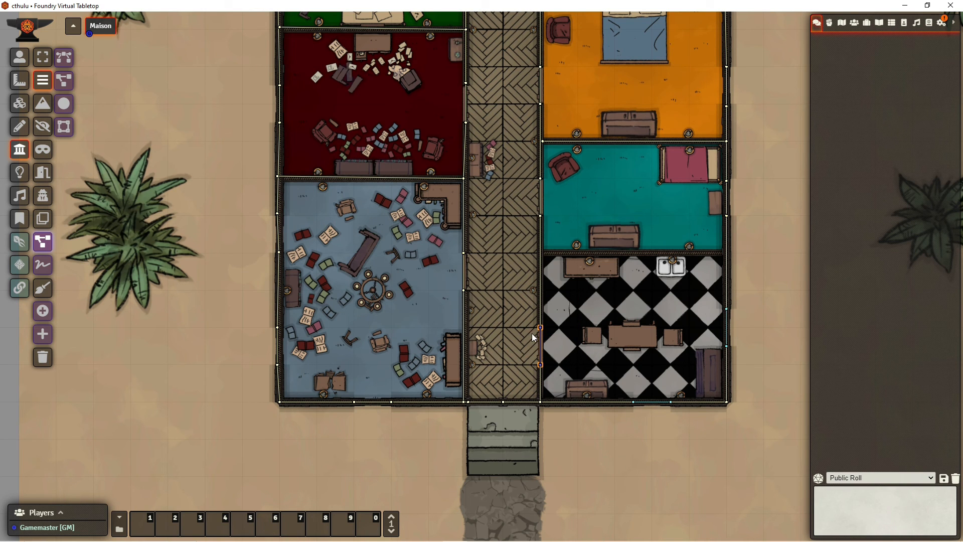
- Turn the door segment between the light blue room and the hallway into a regular Door
{"action": "left_click", "coordinate": [463, 290]}
{"action": "left_click", "coordinate": [465, 254]}
{"action": "double_click", "coordinate": [464, 290]}
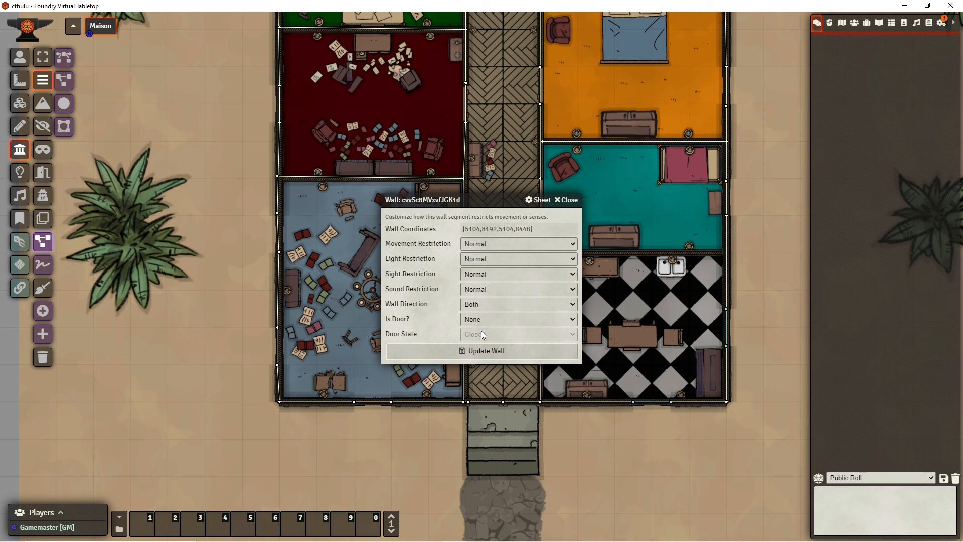
{"action": "left_click", "coordinate": [482, 324]}
{"action": "left_click", "coordinate": [479, 333]}
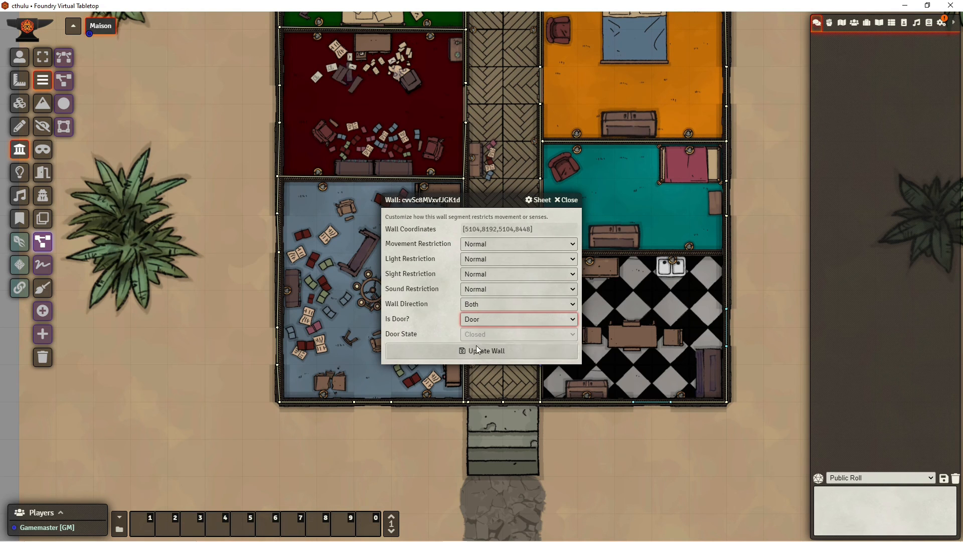
{"action": "left_click", "coordinate": [473, 350]}
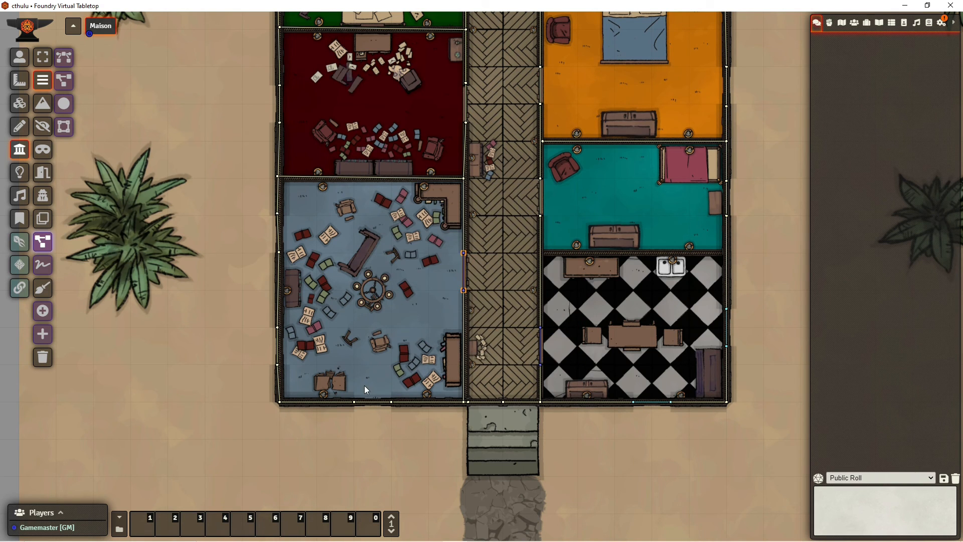
- Set Light Restriction and Sight Restriction to None on the window segment in the light blue room's south wall
{"action": "double_click", "coordinate": [354, 403]}
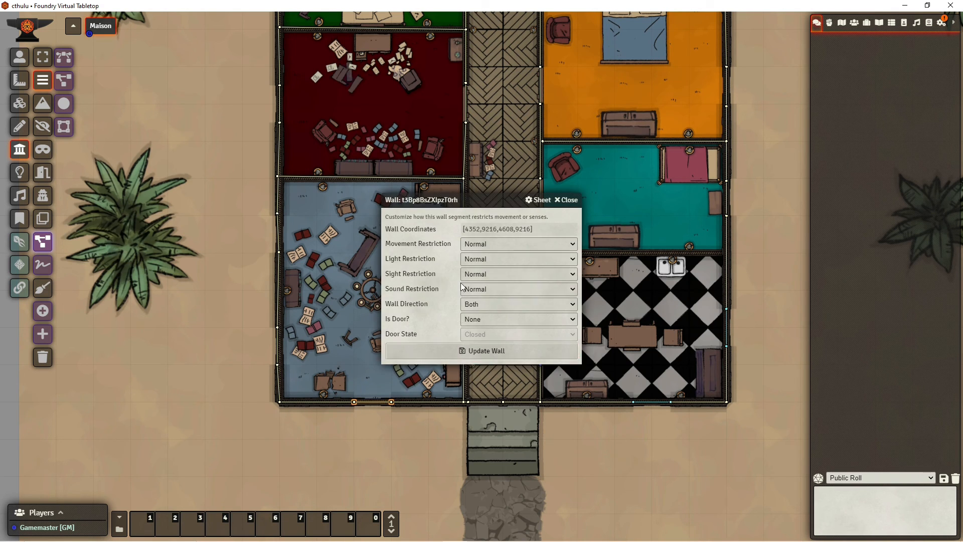
{"action": "left_click", "coordinate": [495, 246]}
{"action": "left_click", "coordinate": [440, 228]}
{"action": "left_click", "coordinate": [486, 259]}
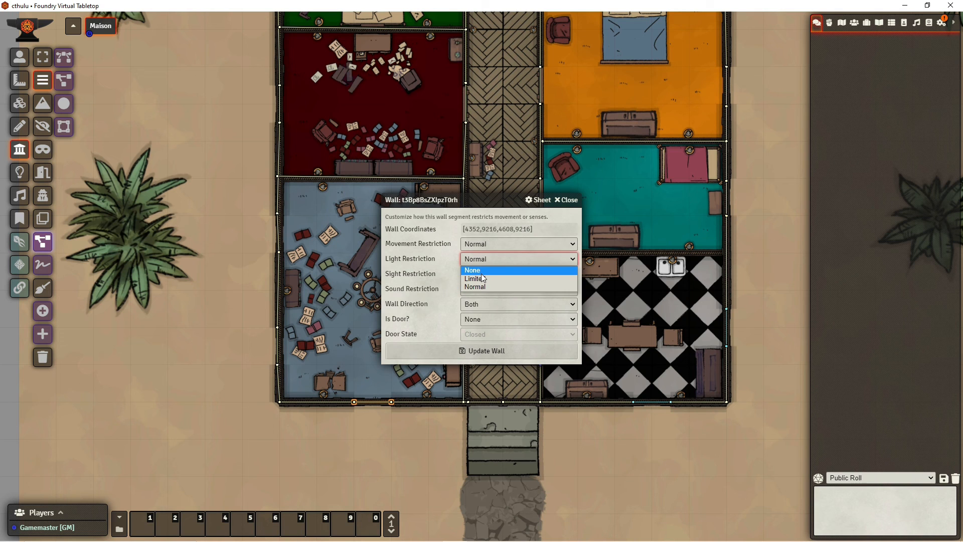
{"action": "left_click", "coordinate": [482, 270]}
{"action": "left_click", "coordinate": [484, 274]}
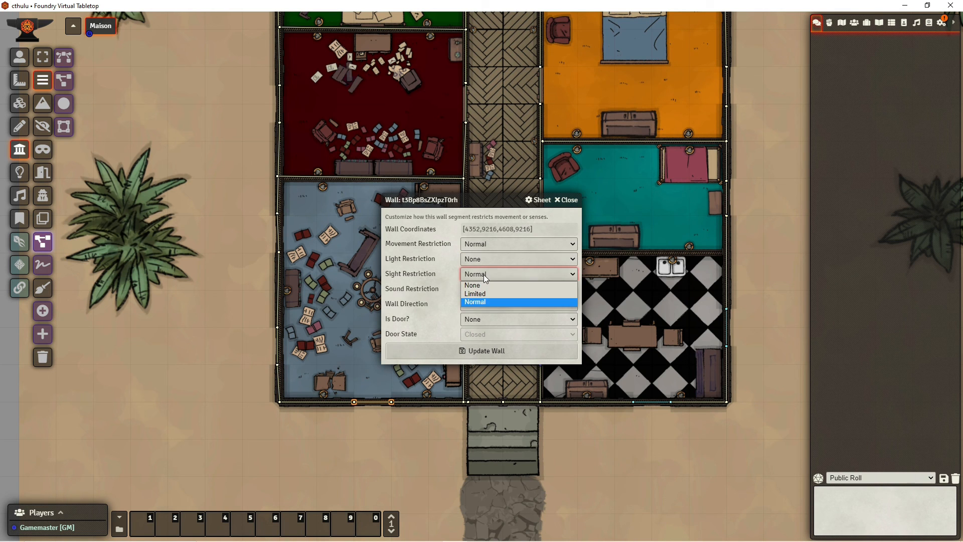
{"action": "left_click", "coordinate": [482, 286]}
{"action": "left_click", "coordinate": [478, 354]}
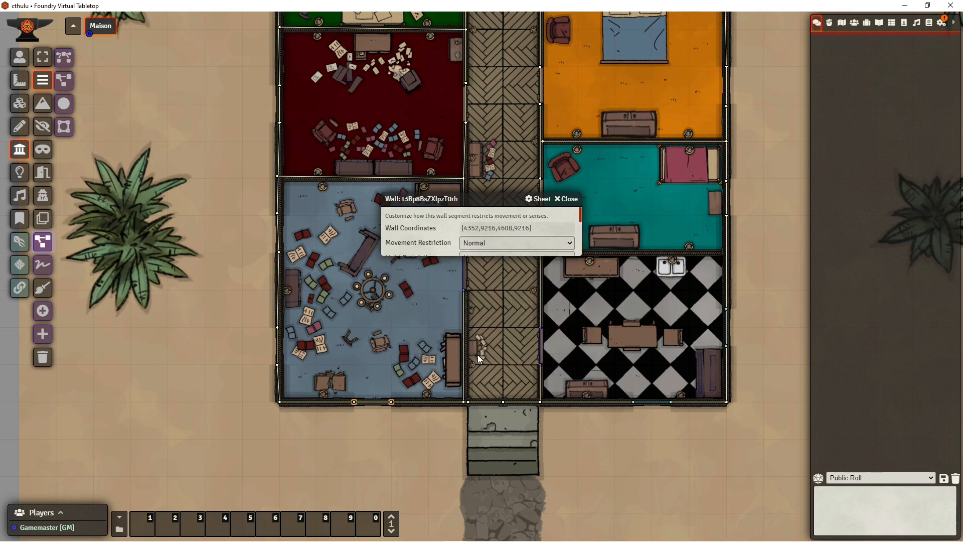
- Turn the door segment between the dark red room and the hallway into a regular Door
{"action": "left_click_drag", "start_coordinate": [207, 317], "coordinate": [220, 382]}
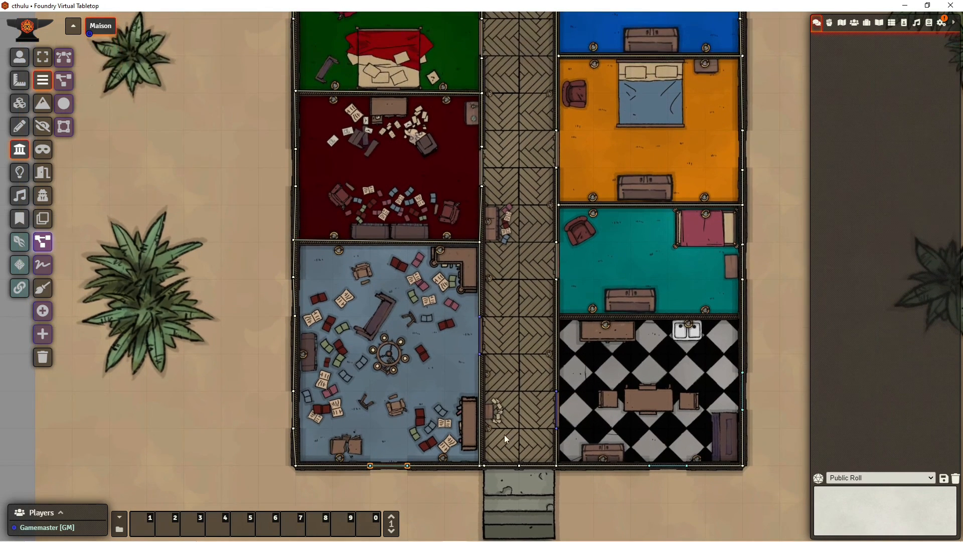
{"action": "left_click_drag", "start_coordinate": [194, 186], "coordinate": [212, 250]}
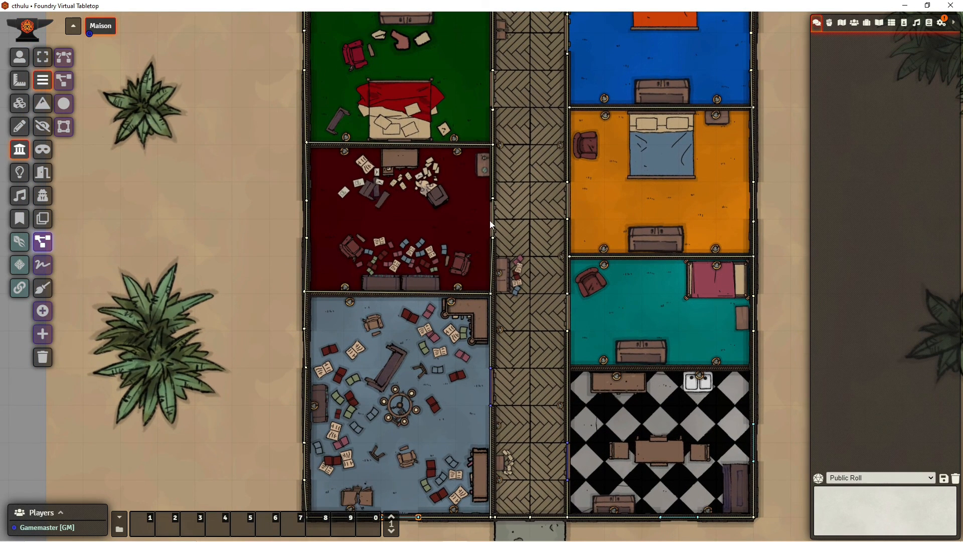
{"action": "left_click", "coordinate": [493, 239]}
{"action": "double_click", "coordinate": [494, 241]}
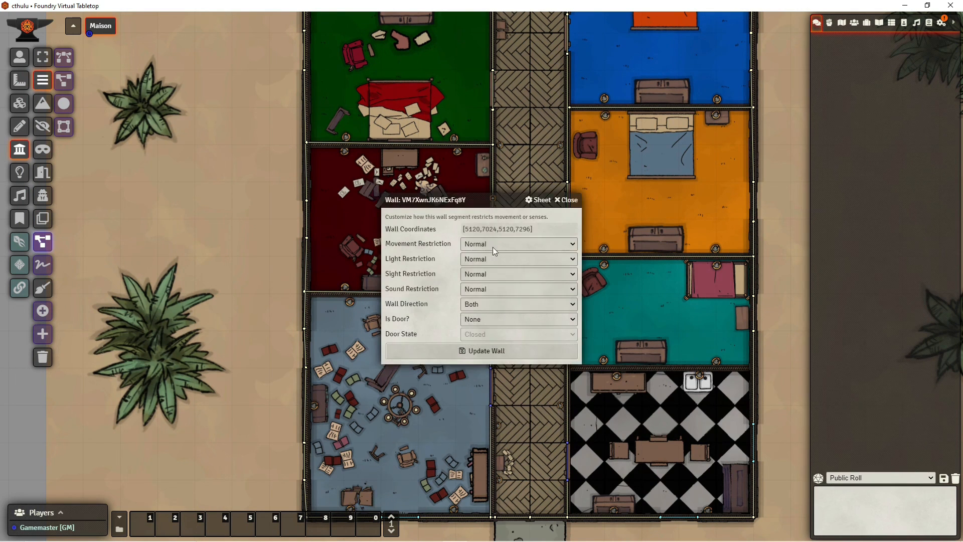
{"action": "left_click", "coordinate": [495, 320]}
{"action": "left_click", "coordinate": [482, 335]}
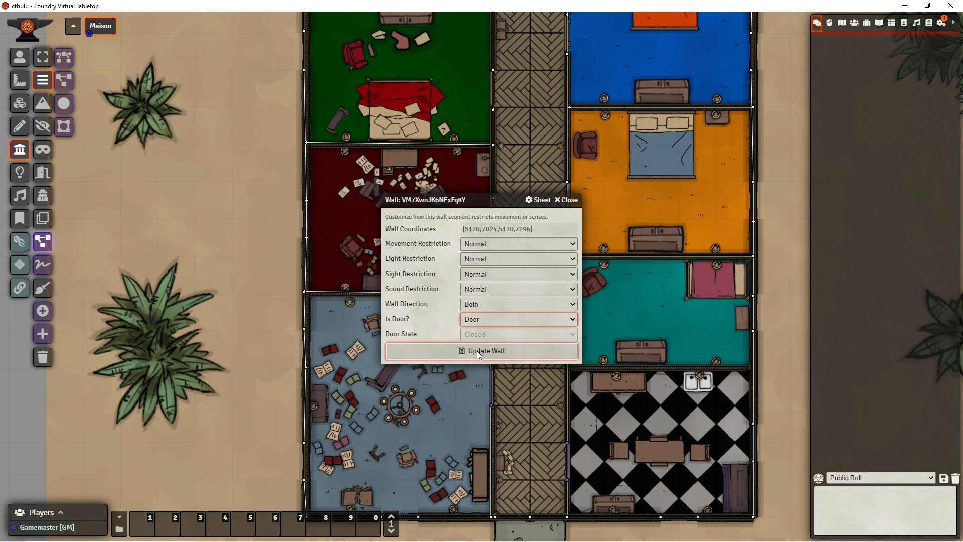
{"action": "left_click", "coordinate": [477, 350]}
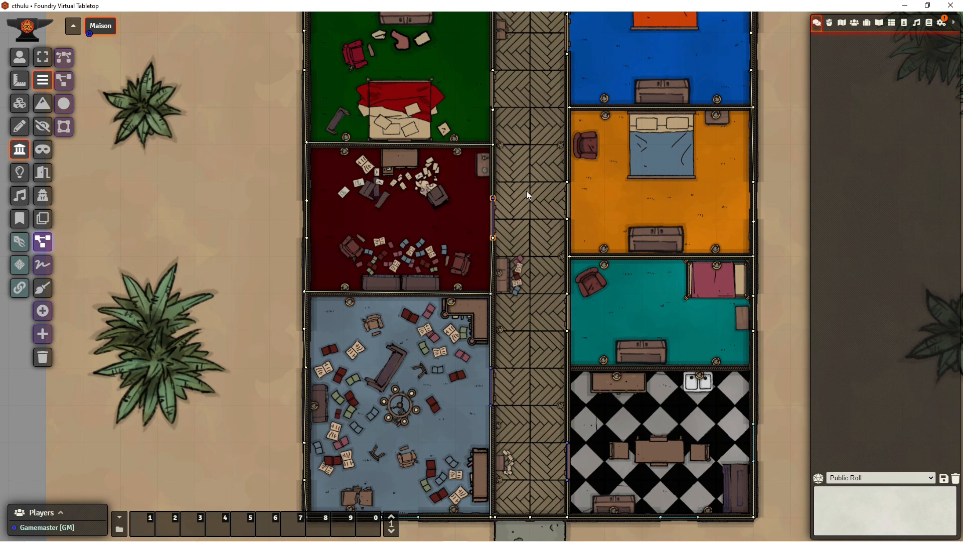
- Turn the door segment between the hallway and the orange room into a regular Door
{"action": "left_click_drag", "start_coordinate": [543, 173], "coordinate": [530, 300]}
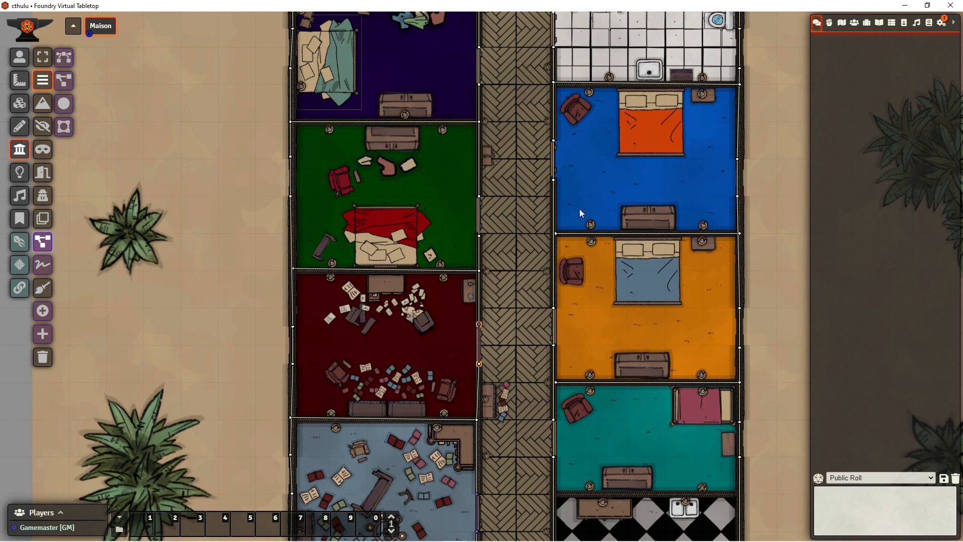
{"action": "left_click", "coordinate": [554, 307]}
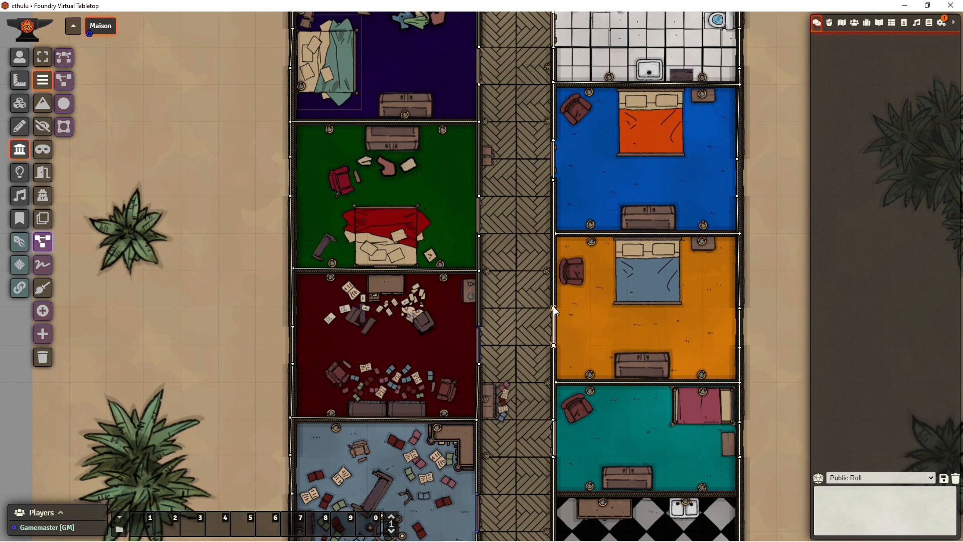
{"action": "double_click", "coordinate": [553, 345]}
{"action": "left_click", "coordinate": [488, 320]}
{"action": "left_click", "coordinate": [485, 339]}
{"action": "left_click", "coordinate": [484, 351]}
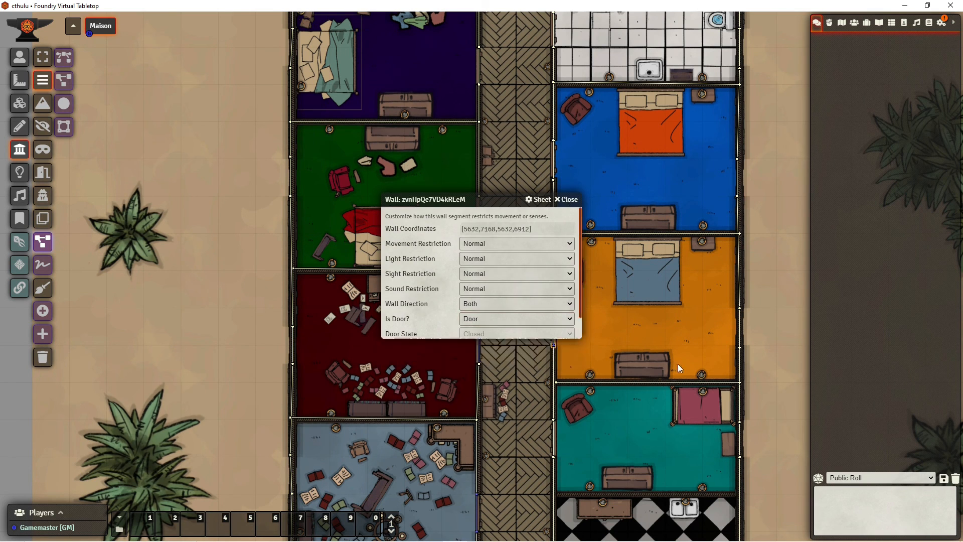
- Set Light Restriction and Sight Restriction to None on the window segment in the orange room's east wall
{"action": "double_click", "coordinate": [741, 310]}
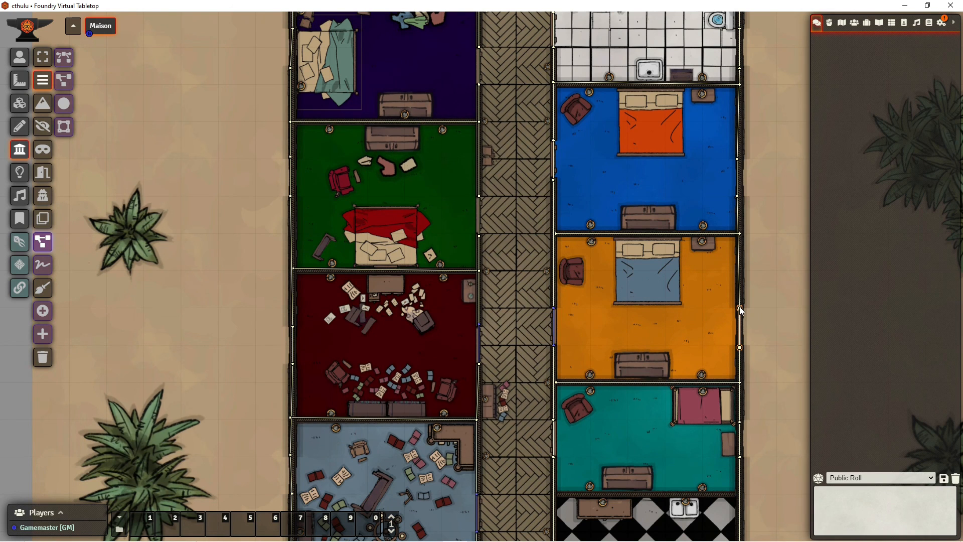
{"action": "left_click", "coordinate": [474, 258]}
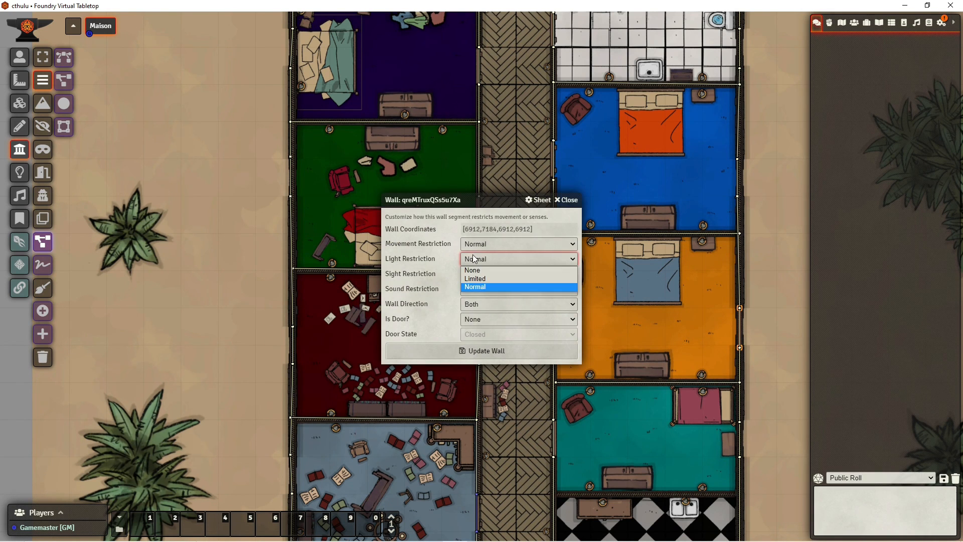
{"action": "left_click", "coordinate": [475, 281]}
{"action": "left_click", "coordinate": [479, 260]}
{"action": "left_click", "coordinate": [482, 269]}
{"action": "left_click", "coordinate": [478, 276]}
{"action": "left_click", "coordinate": [480, 286]}
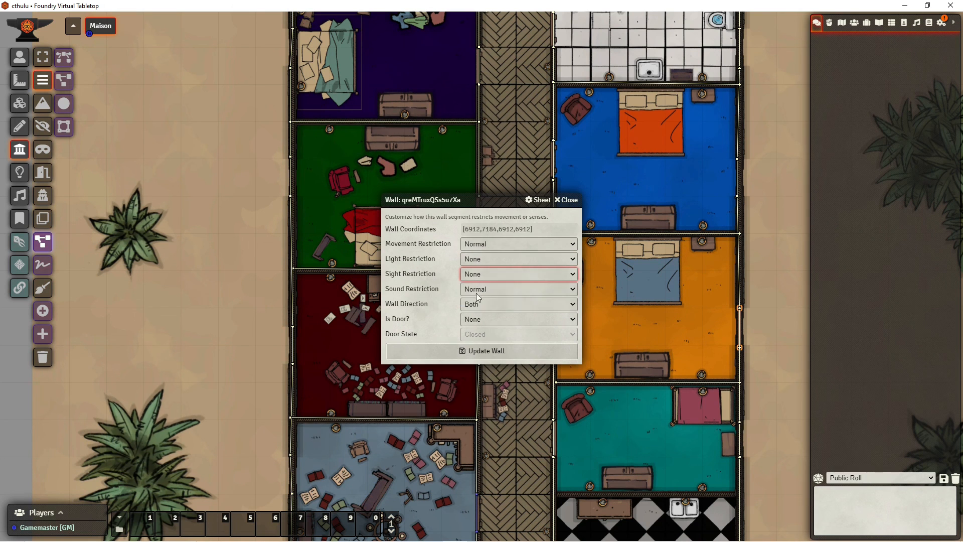
{"action": "left_click", "coordinate": [479, 351]}
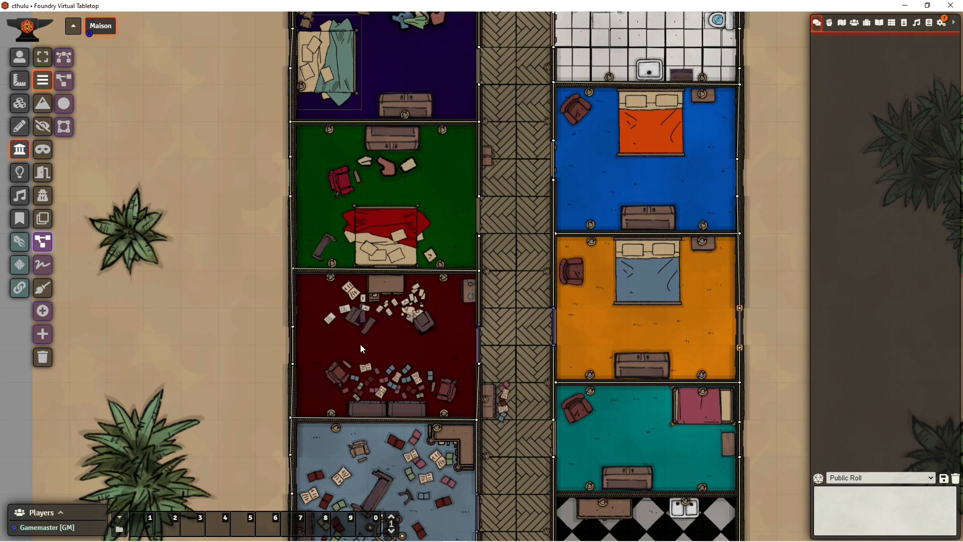